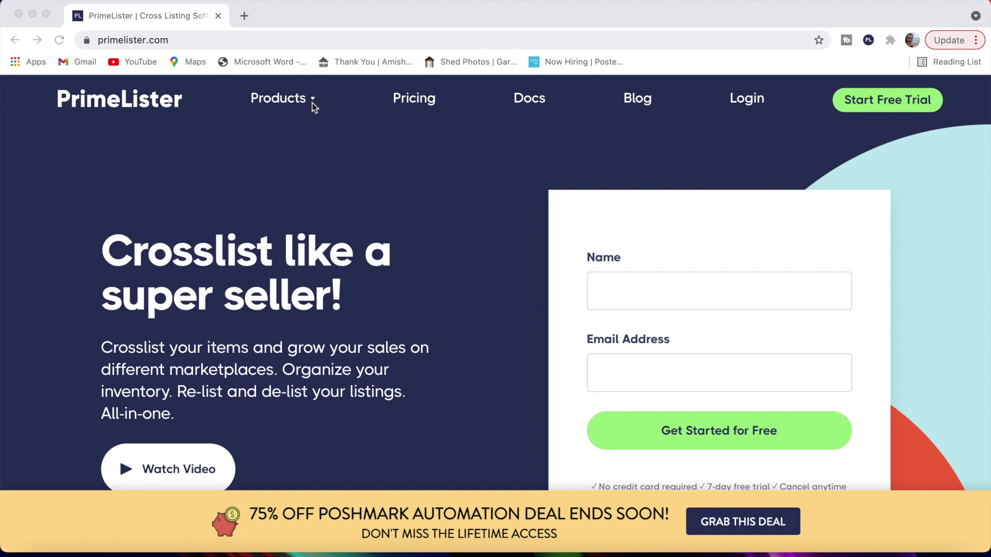
Show the Products dropdown on the PrimeLister homepage, listing Crosslisting and Poshmark Automation
{"action": "left_click", "coordinate": [298, 101]}
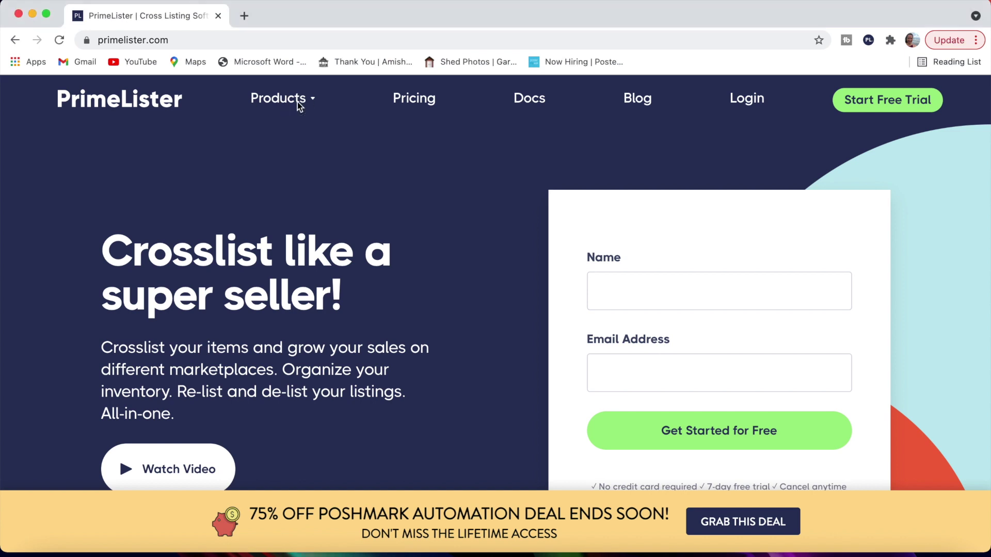
{"action": "mouse_move", "coordinate": [298, 100]}
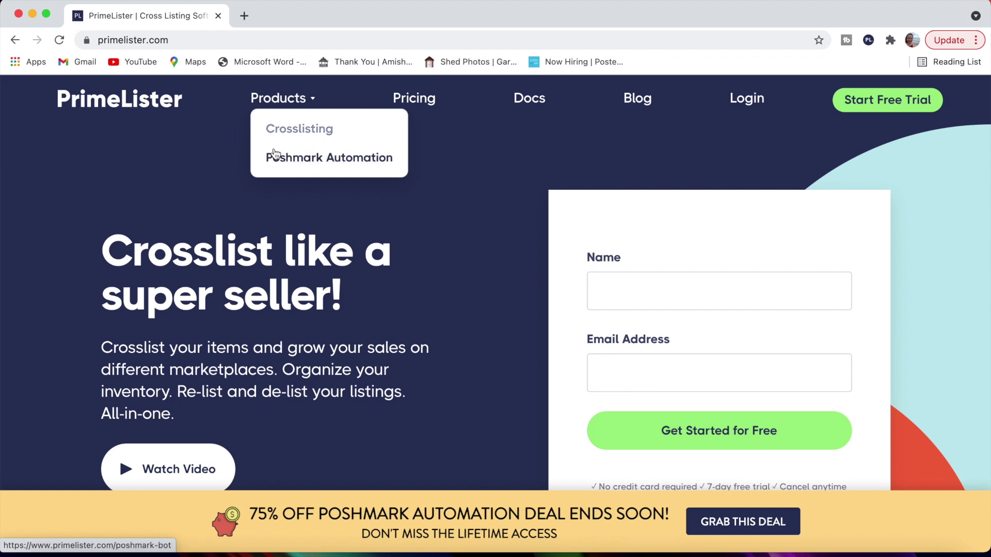
Open the Poshmark Automation product page and read through its feature cards
{"action": "left_click", "coordinate": [345, 161]}
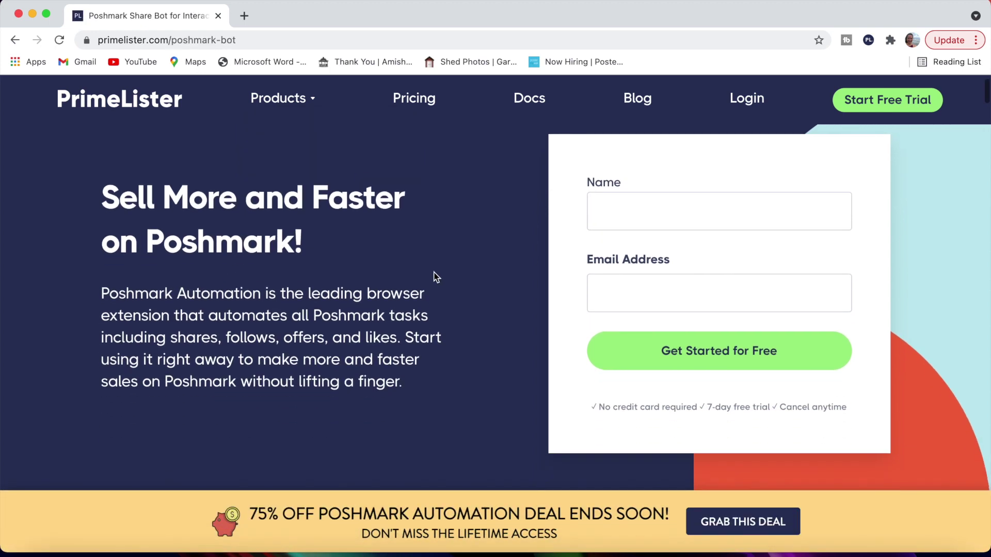
{"action": "scroll", "coordinate": [434, 272], "scroll_direction": "down", "scroll_amount": 10}
{"action": "scroll", "coordinate": [434, 273], "scroll_direction": "down", "scroll_amount": 7}
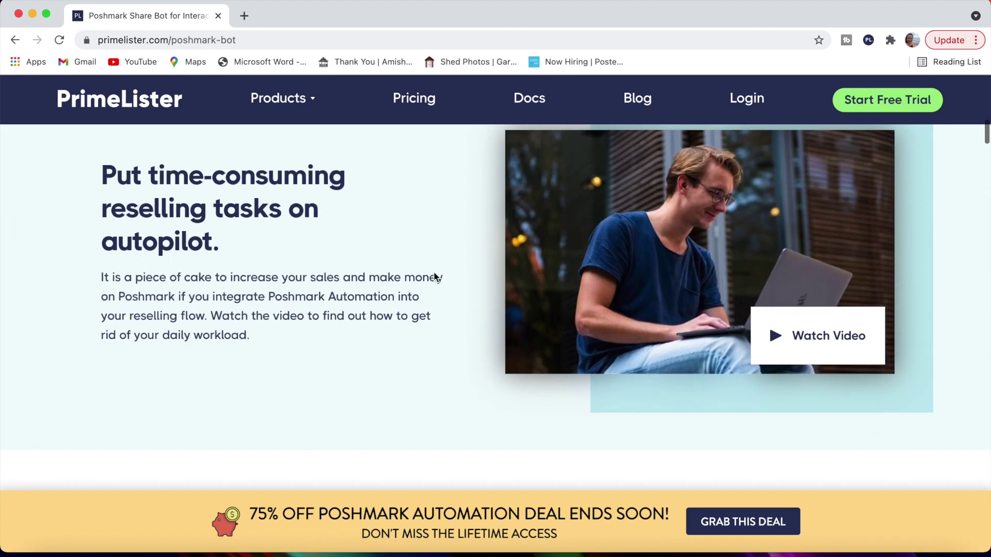
{"action": "scroll", "coordinate": [433, 271], "scroll_direction": "down", "scroll_amount": 5}
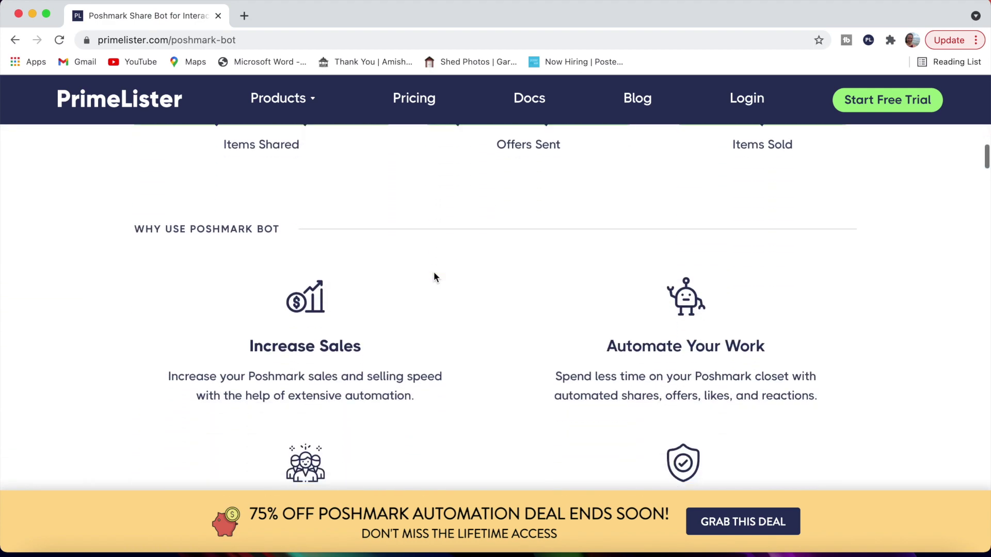
{"action": "scroll", "coordinate": [434, 274], "scroll_direction": "up", "scroll_amount": 1}
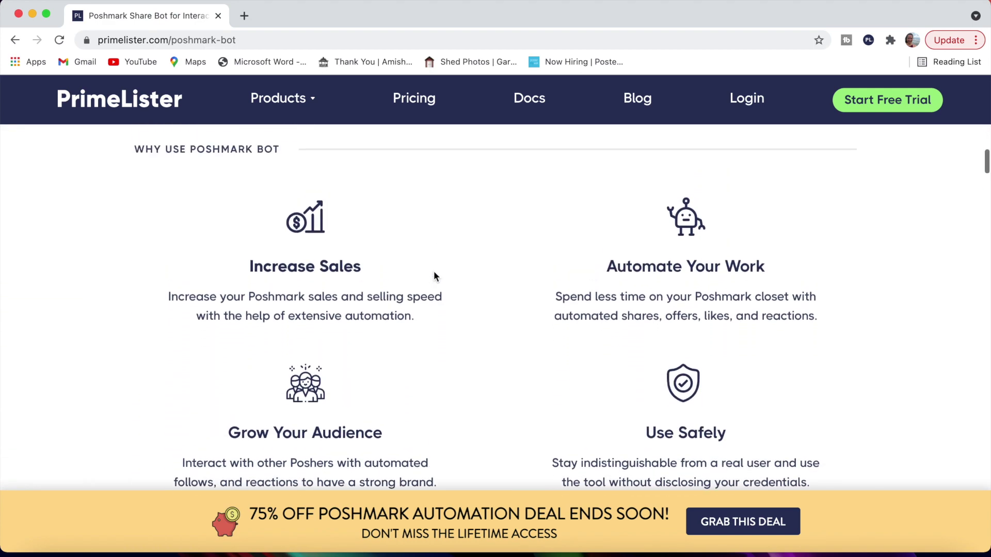
{"action": "scroll", "coordinate": [434, 276], "scroll_direction": "down", "scroll_amount": 1}
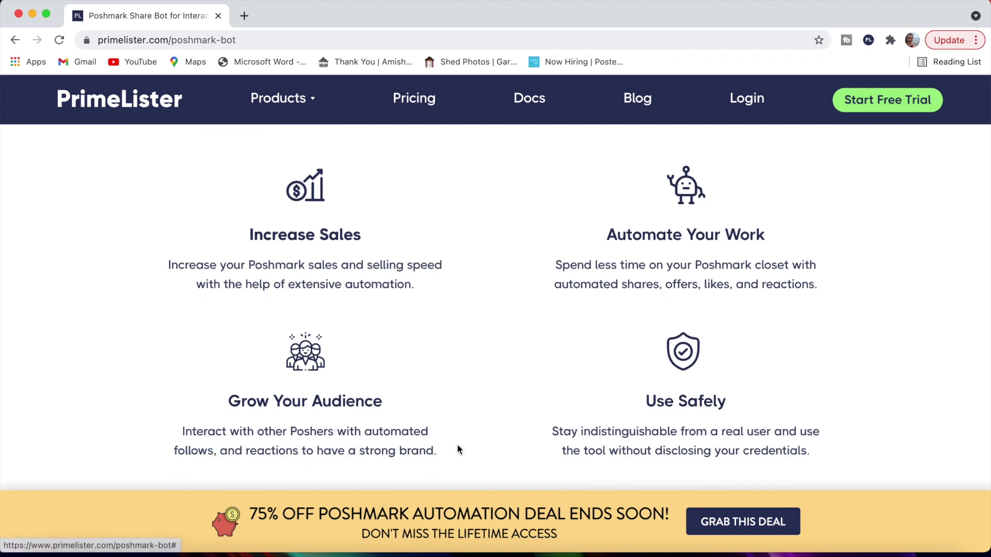
{"action": "scroll", "coordinate": [490, 409], "scroll_direction": "down", "scroll_amount": 9}
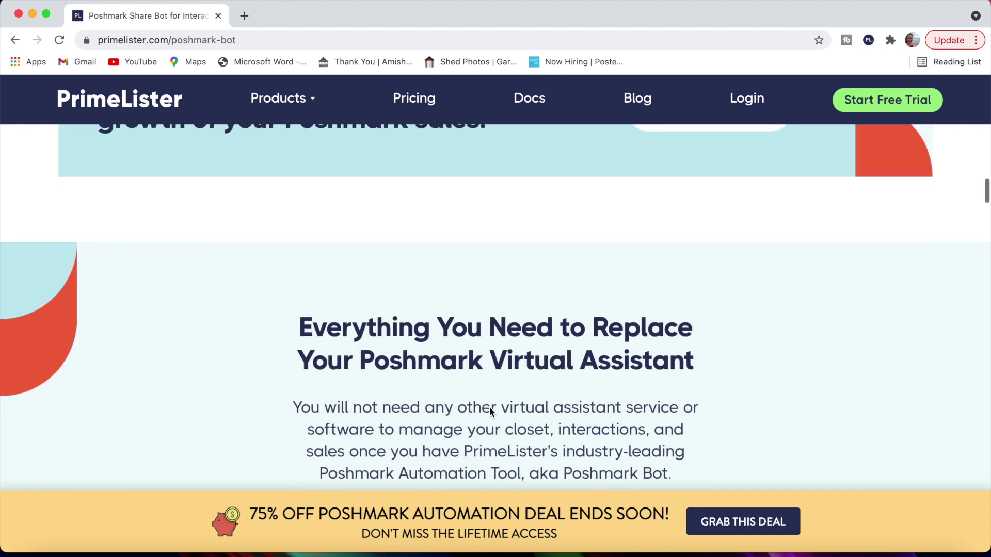
{"action": "scroll", "coordinate": [490, 408], "scroll_direction": "down", "scroll_amount": 4}
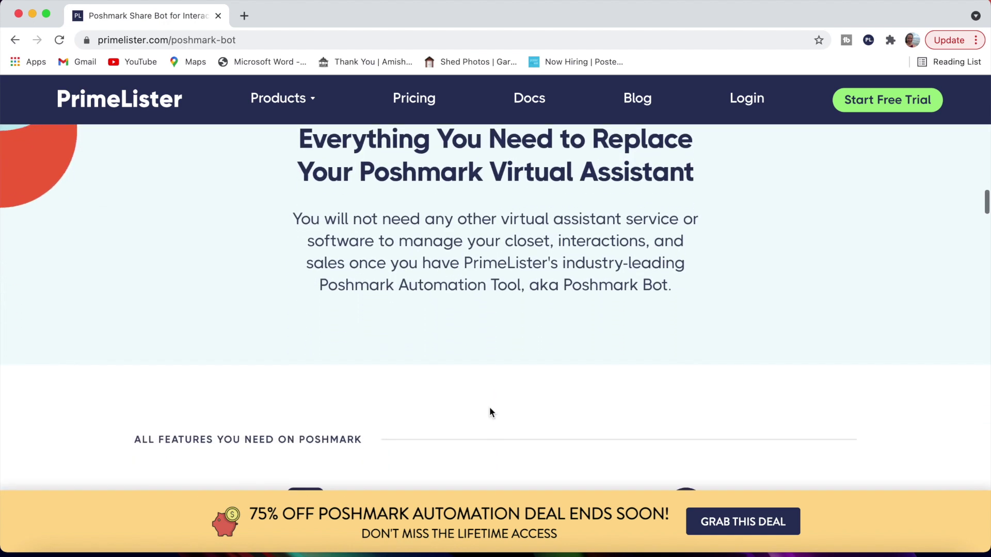
{"action": "scroll", "coordinate": [490, 408], "scroll_direction": "down", "scroll_amount": 6}
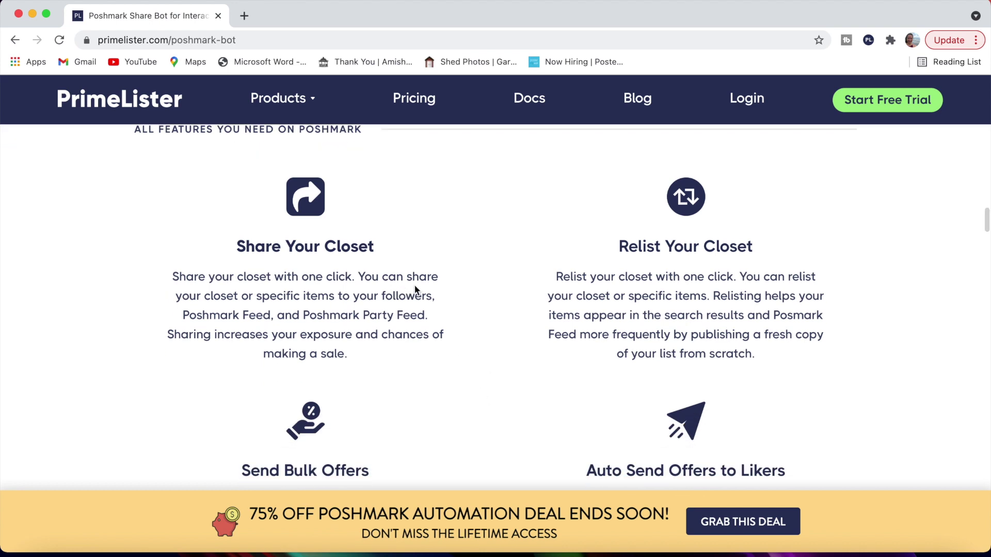
Continue down to the price table: $19.99/month versus Posherva $24.99 and Closet Pilot $29.99
{"action": "scroll", "coordinate": [489, 339], "scroll_direction": "down", "scroll_amount": 3}
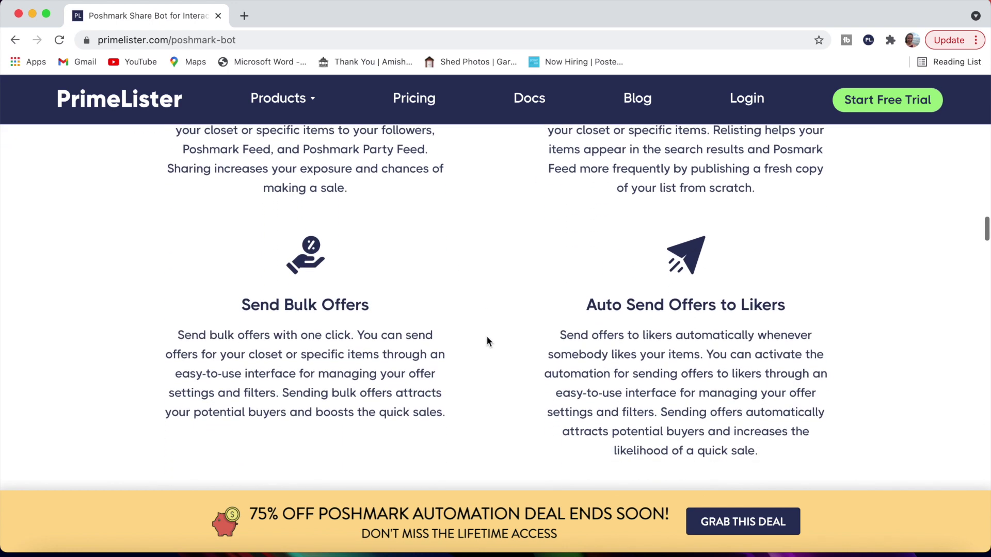
{"action": "scroll", "coordinate": [487, 339], "scroll_direction": "down", "scroll_amount": 4}
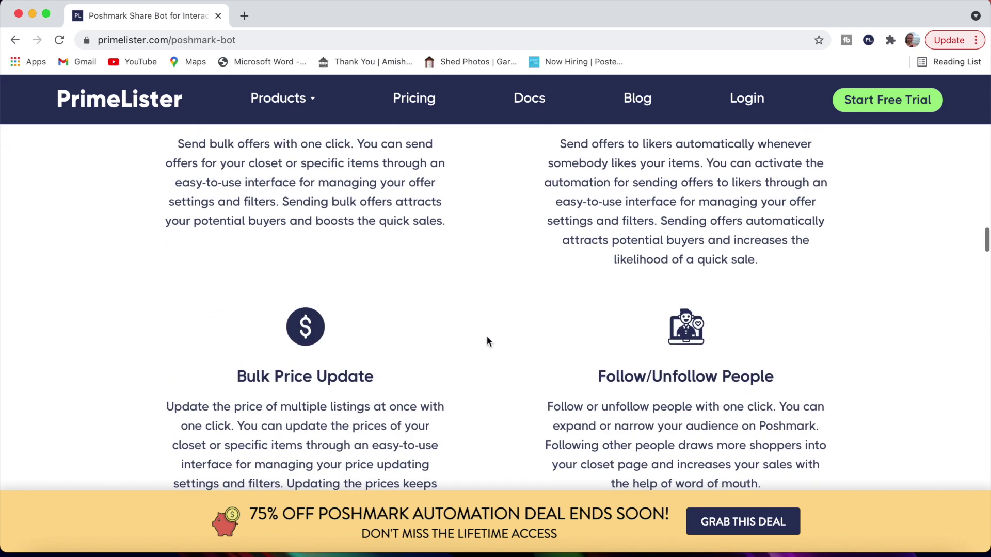
{"action": "scroll", "coordinate": [487, 341], "scroll_direction": "down", "scroll_amount": 3}
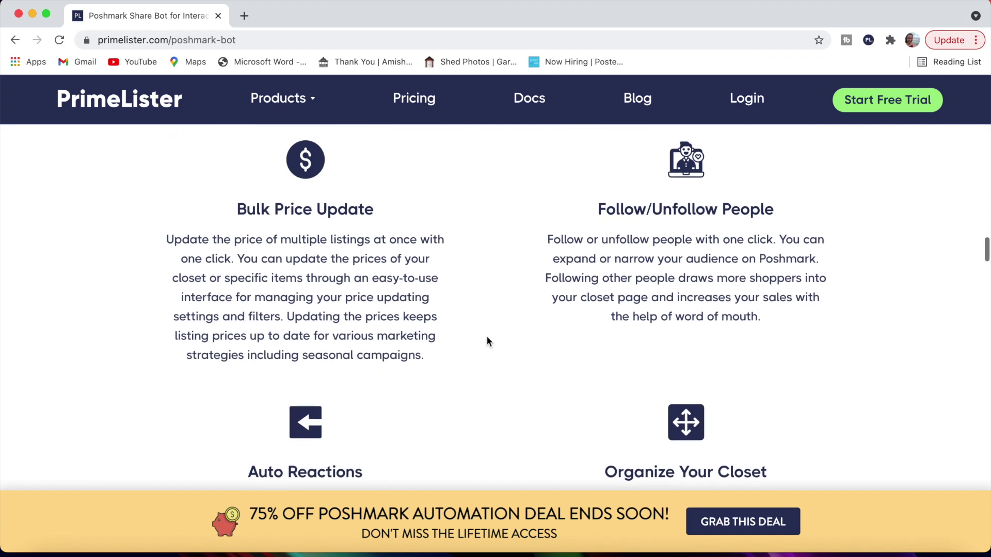
{"action": "scroll", "coordinate": [487, 342], "scroll_direction": "down", "scroll_amount": 3}
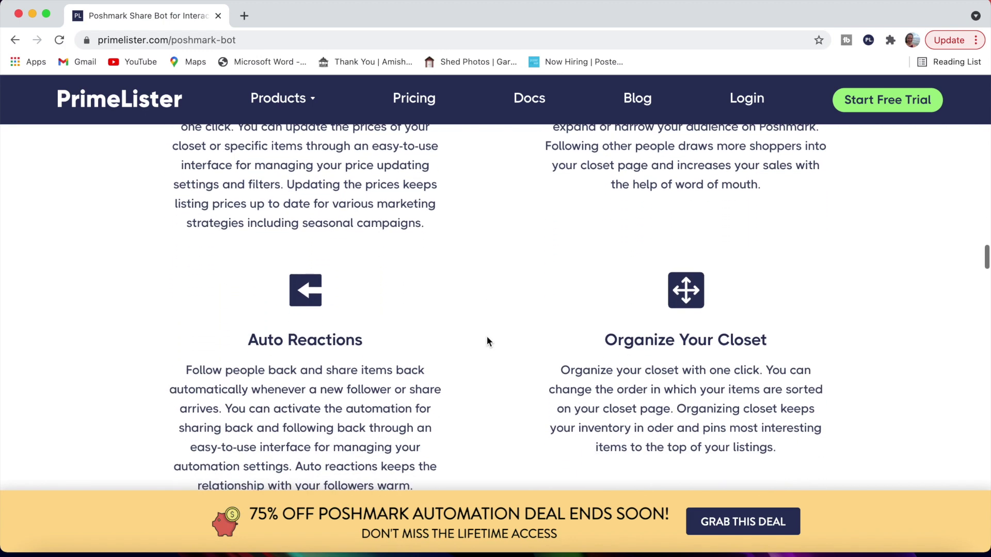
{"action": "scroll", "coordinate": [487, 342], "scroll_direction": "down", "scroll_amount": 6}
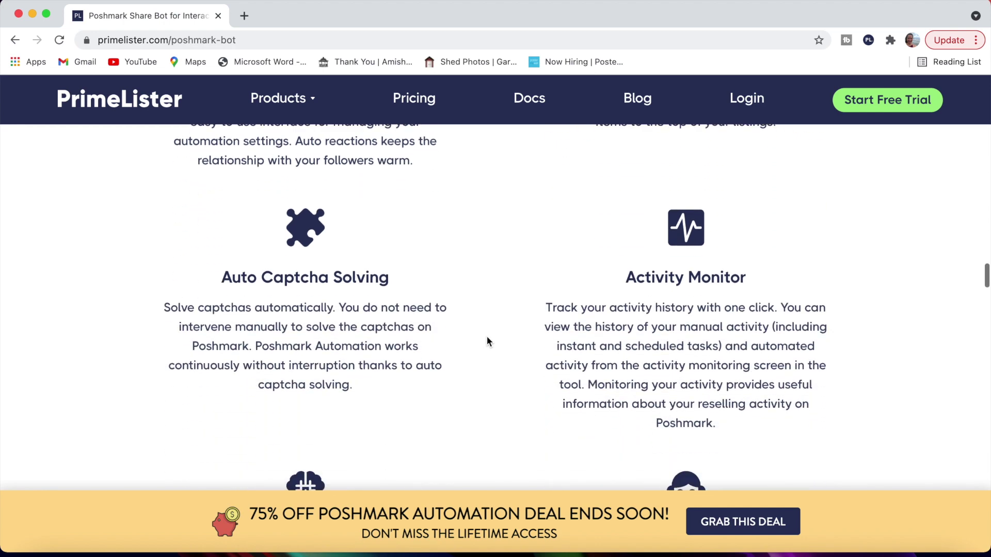
{"action": "scroll", "coordinate": [487, 342], "scroll_direction": "down", "scroll_amount": 1}
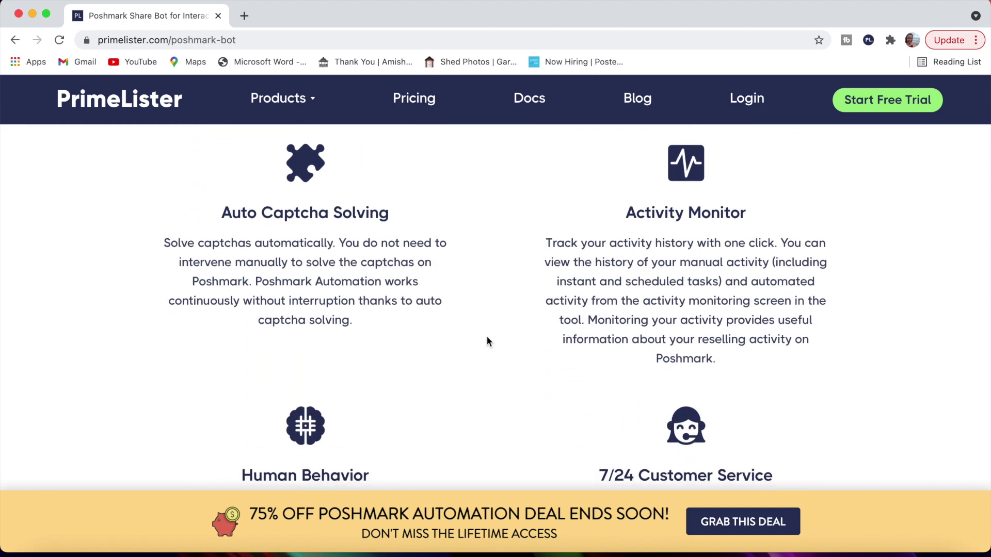
{"action": "scroll", "coordinate": [487, 341], "scroll_direction": "down", "scroll_amount": 4}
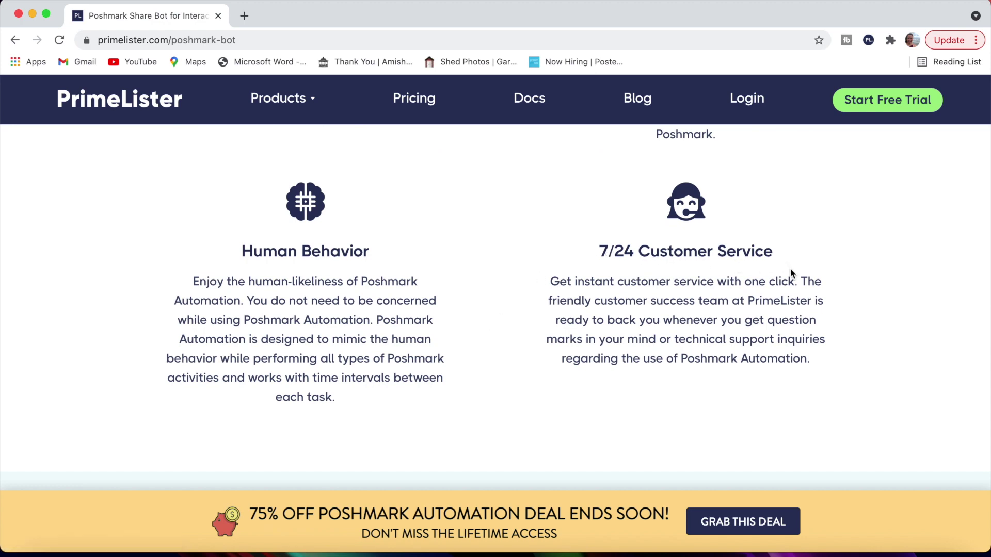
{"action": "scroll", "coordinate": [533, 265], "scroll_direction": "down", "scroll_amount": 8}
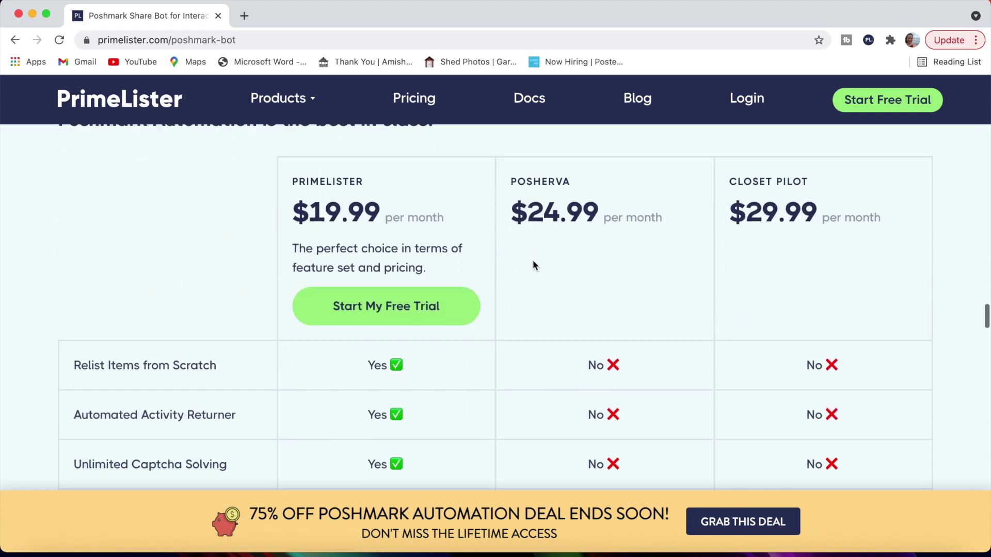
{"action": "scroll", "coordinate": [533, 265], "scroll_direction": "up", "scroll_amount": 3}
{"action": "scroll", "coordinate": [533, 264], "scroll_direction": "down", "scroll_amount": 5}
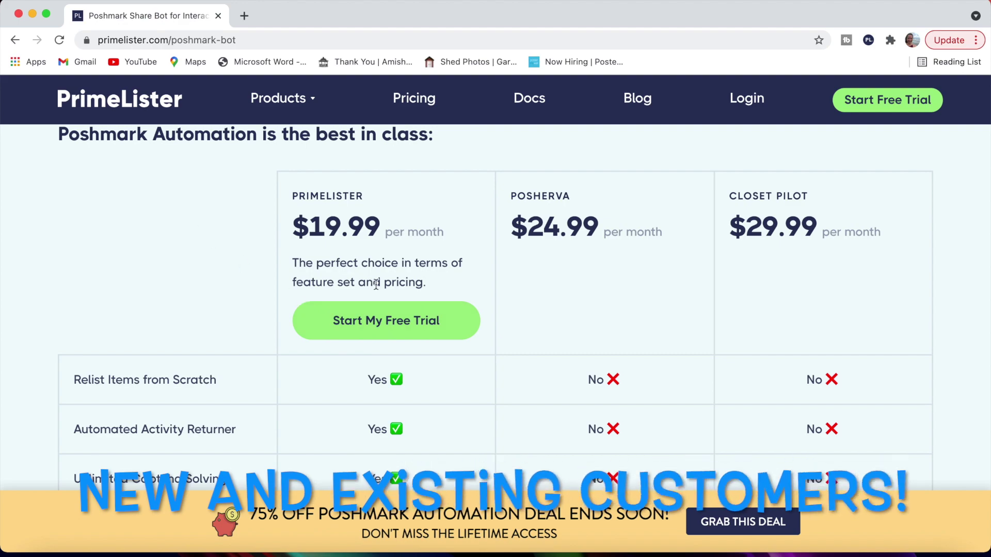
{"action": "scroll", "coordinate": [373, 287], "scroll_direction": "down", "scroll_amount": 15}
{"action": "scroll", "coordinate": [376, 289], "scroll_direction": "down", "scroll_amount": 2}
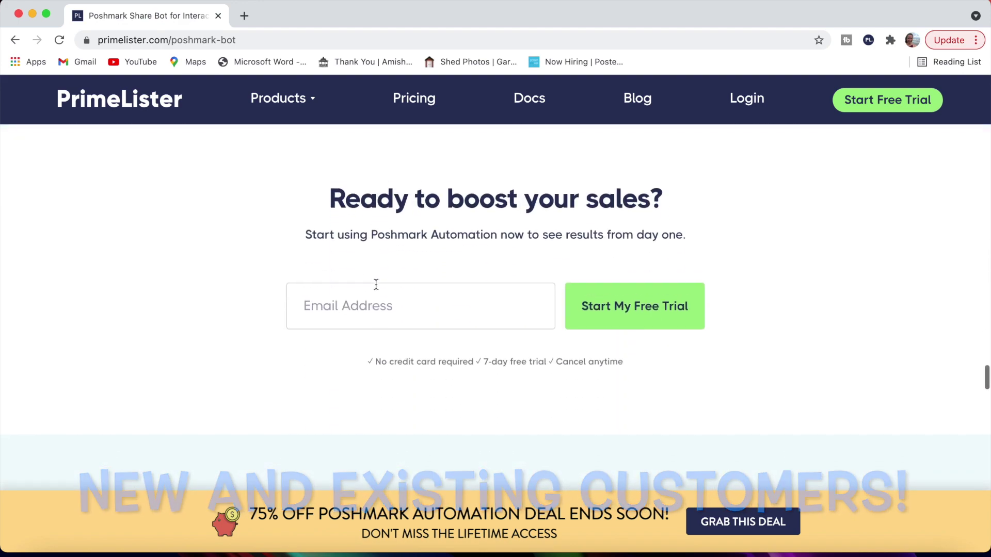
{"action": "scroll", "coordinate": [376, 289], "scroll_direction": "up", "scroll_amount": 10}
{"action": "scroll", "coordinate": [376, 284], "scroll_direction": "up", "scroll_amount": 10}
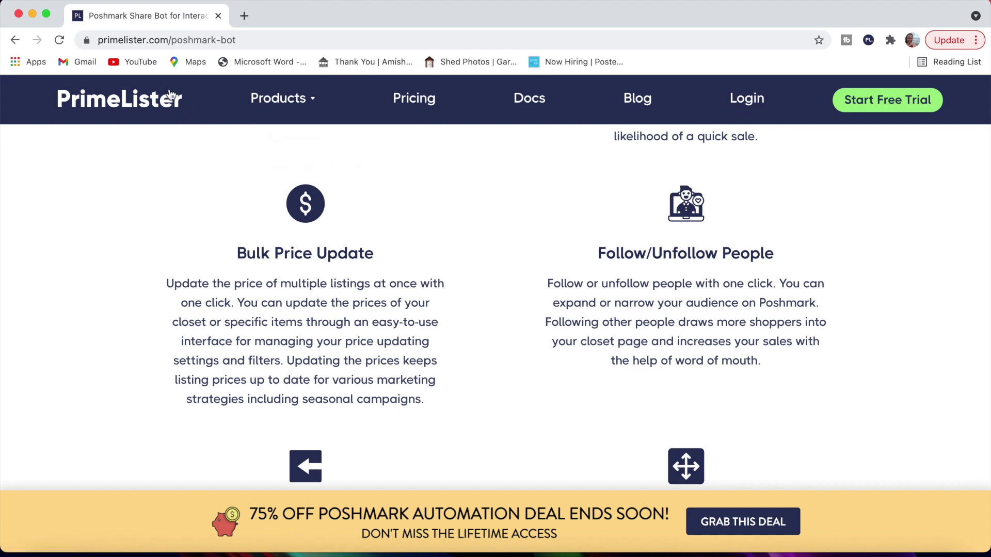
Return to the Poshmark Automation page from the home page, then go to the Login page
{"action": "left_click", "coordinate": [155, 111]}
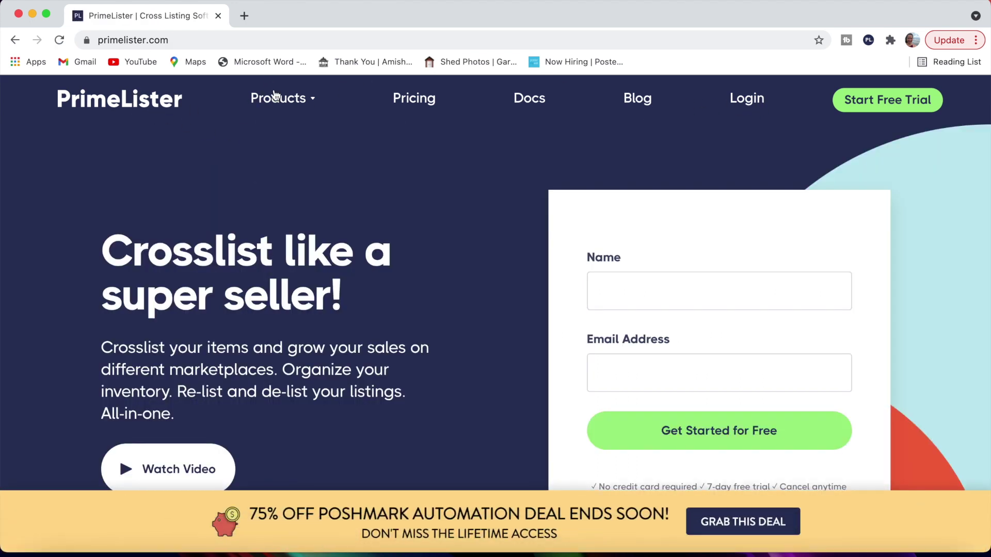
{"action": "mouse_move", "coordinate": [283, 98]}
{"action": "left_click", "coordinate": [291, 164]}
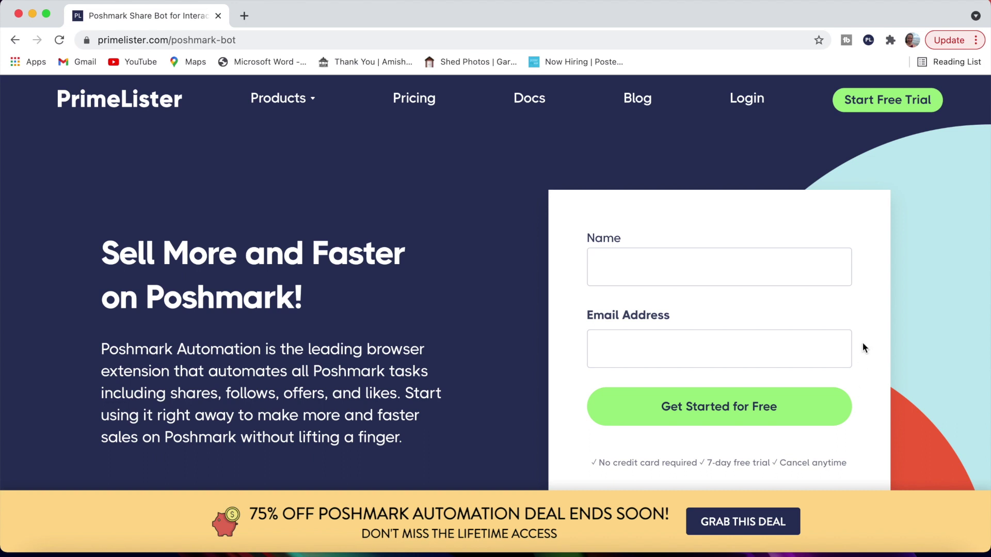
{"action": "left_click", "coordinate": [750, 100]}
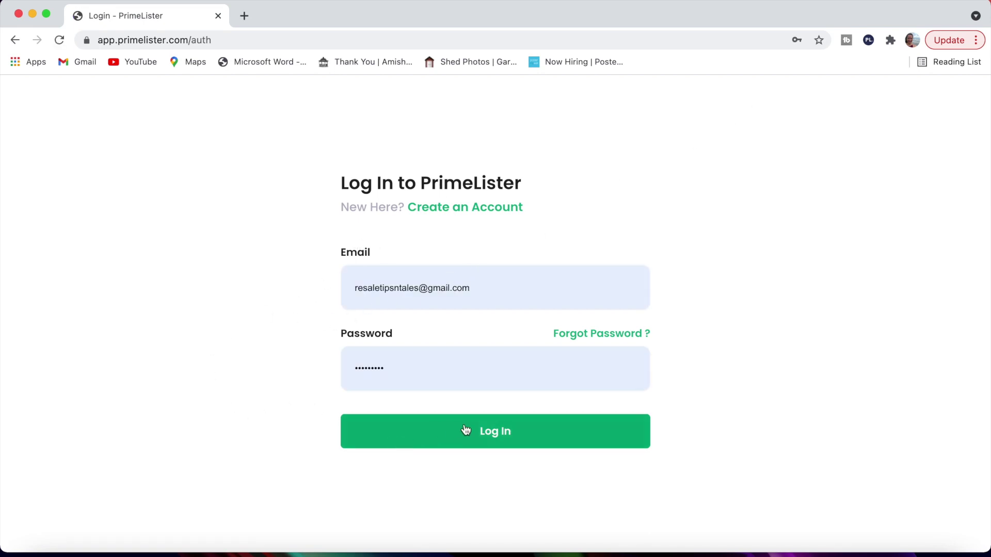
Log in with the saved credentials and show Chrome's list of installed extensions
{"action": "left_click", "coordinate": [492, 434]}
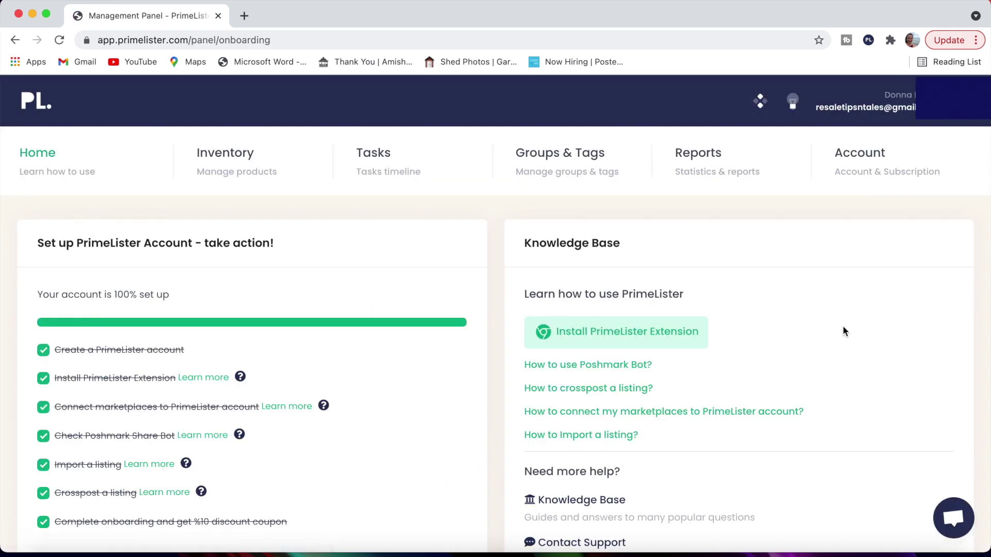
{"action": "scroll", "coordinate": [856, 358], "scroll_direction": "down", "scroll_amount": 1}
{"action": "scroll", "coordinate": [856, 358], "scroll_direction": "up", "scroll_amount": 1}
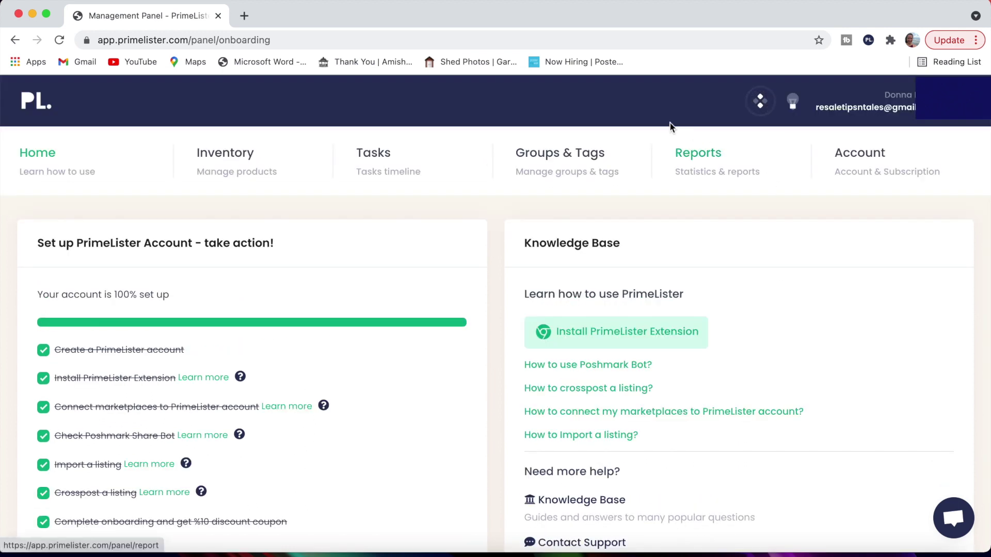
{"action": "left_click", "coordinate": [892, 41]}
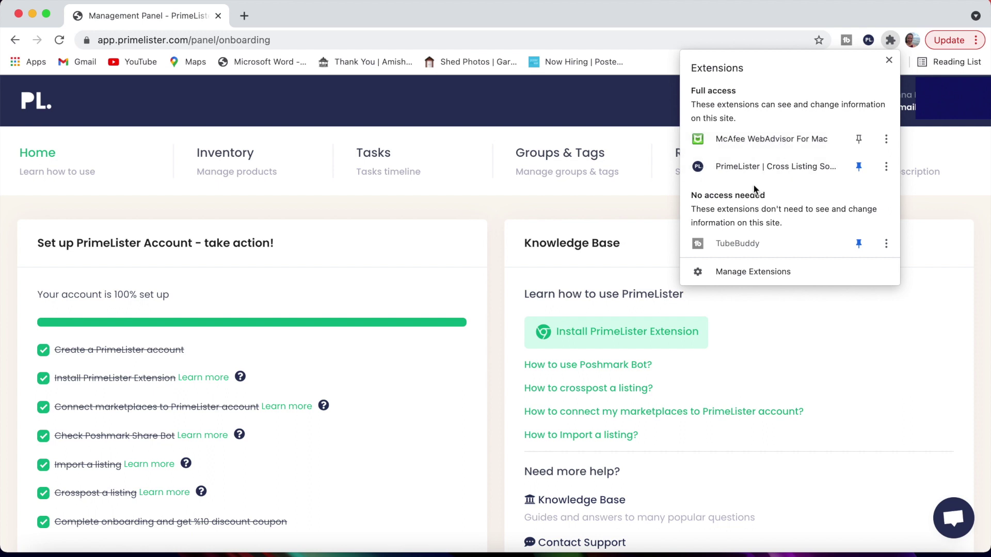
Keep PrimeLister pinned to the toolbar and bring up its v1.0.124 marketplace shortcuts popup
{"action": "left_click", "coordinate": [859, 168]}
{"action": "left_click", "coordinate": [859, 167]}
{"action": "left_click", "coordinate": [888, 60]}
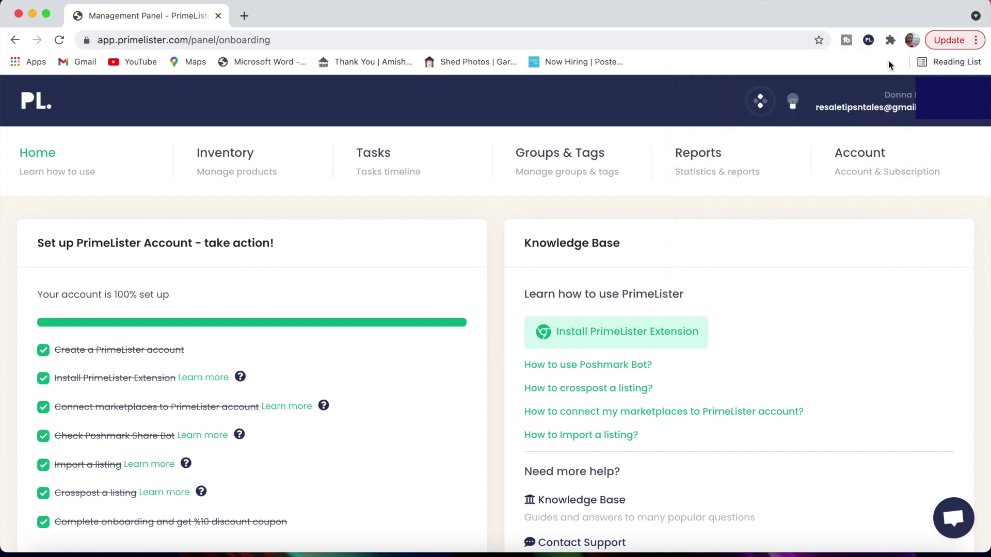
{"action": "left_click", "coordinate": [869, 41]}
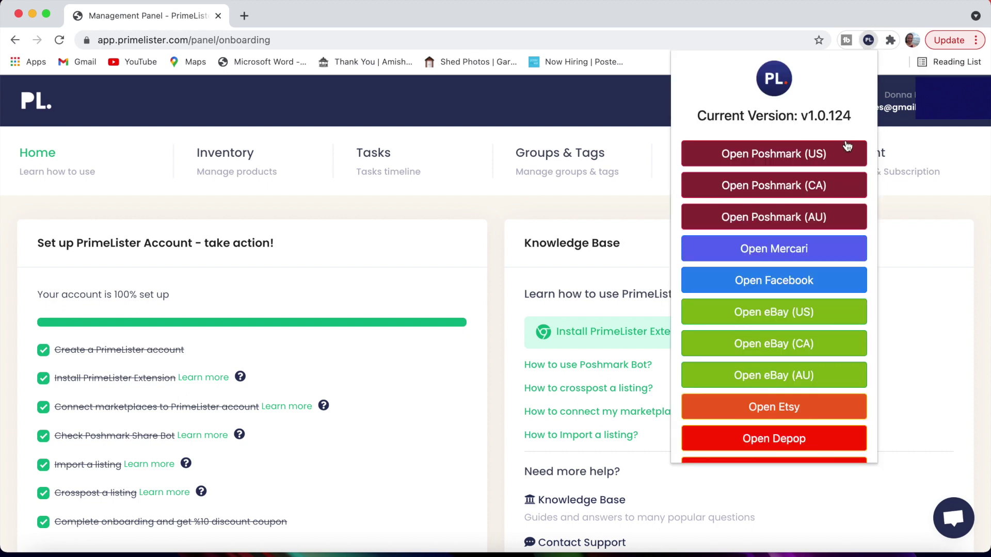
Launch Poshmark (US) from the extension popup, showing the 501-listing closet in a new tab
{"action": "scroll", "coordinate": [800, 392], "scroll_direction": "down", "scroll_amount": 3}
{"action": "scroll", "coordinate": [801, 392], "scroll_direction": "up", "scroll_amount": 3}
{"action": "scroll", "coordinate": [791, 281], "scroll_direction": "down", "scroll_amount": 2}
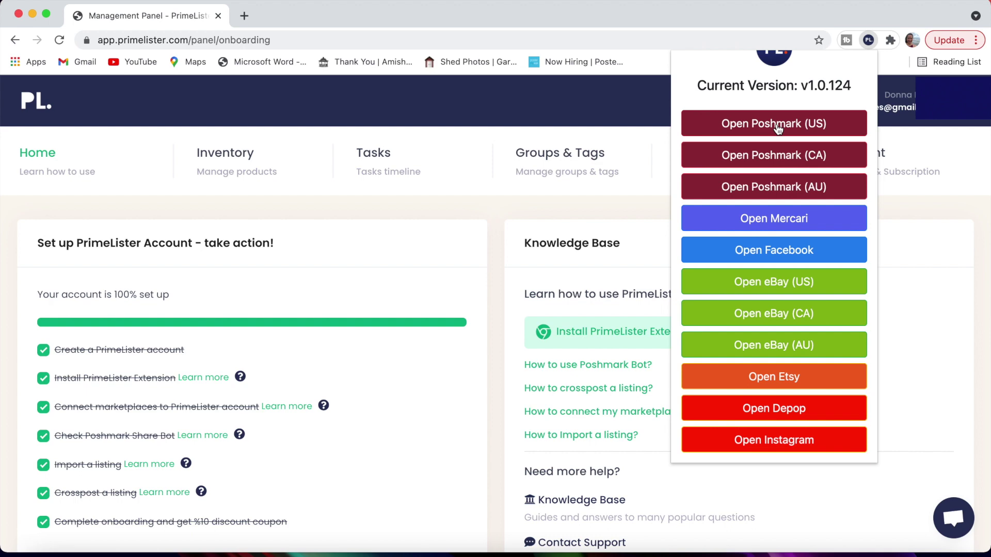
{"action": "left_click", "coordinate": [778, 127]}
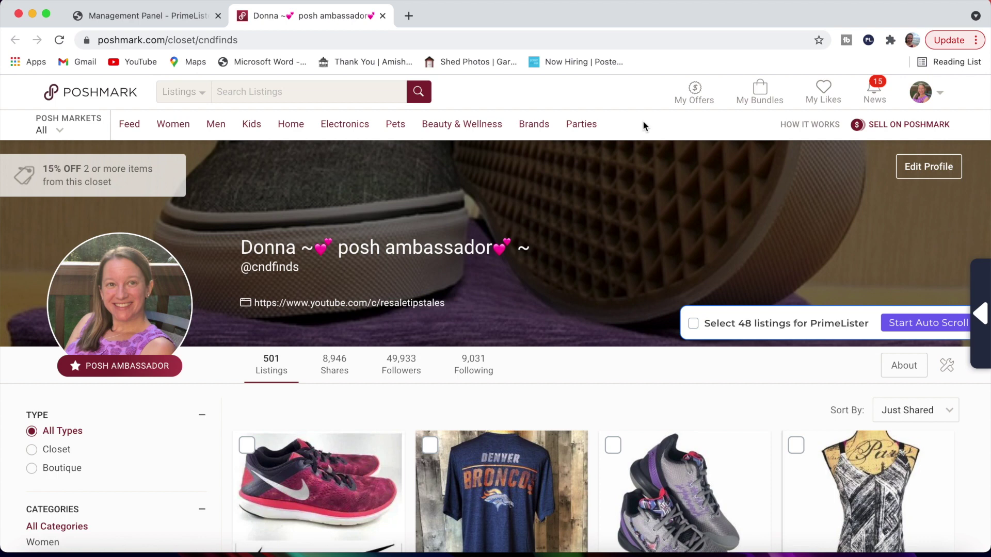
Open PrimeLister's side panel on the closet page, showing Crosslist, Relist and Delist actions
{"action": "mouse_move", "coordinate": [542, 132]}
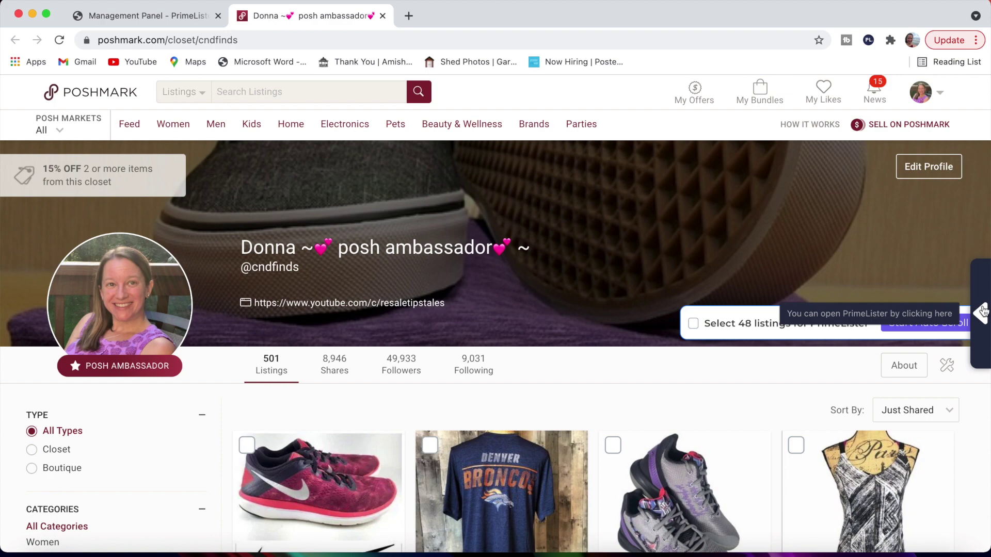
{"action": "left_click", "coordinate": [983, 312]}
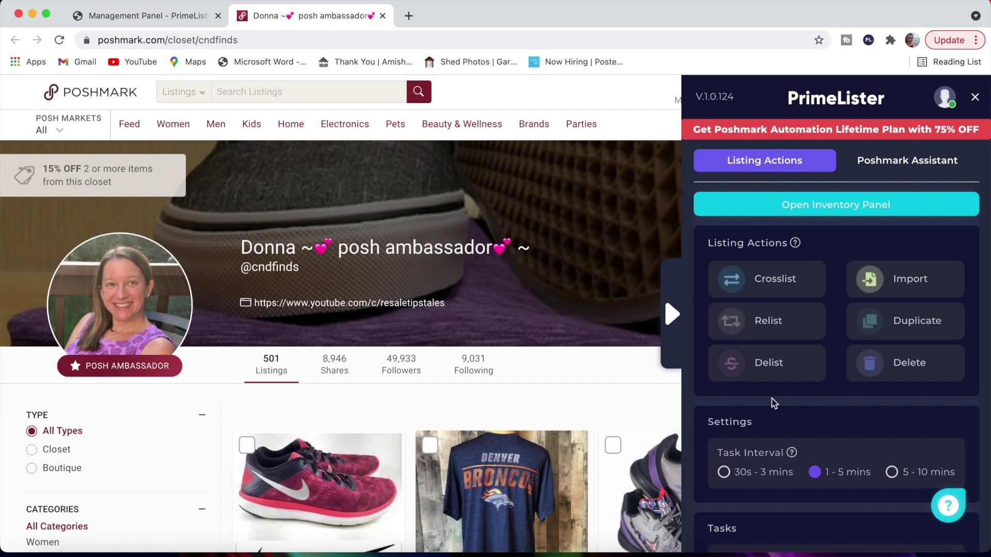
Scroll the side panel to Tasks and show the Completed task list
{"action": "scroll", "coordinate": [858, 416], "scroll_direction": "down", "scroll_amount": 3}
{"action": "scroll", "coordinate": [860, 417], "scroll_direction": "up", "scroll_amount": 3}
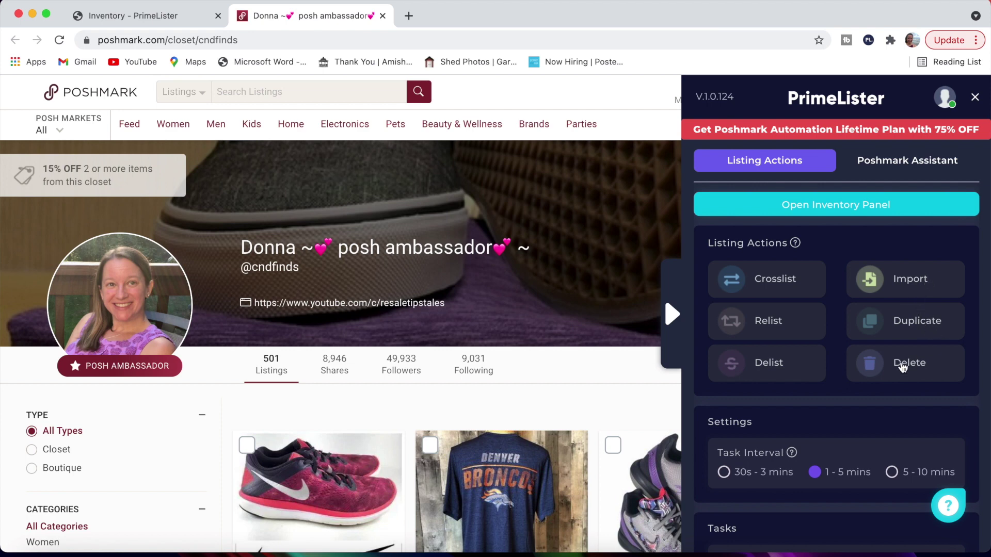
{"action": "scroll", "coordinate": [847, 377], "scroll_direction": "down", "scroll_amount": 5}
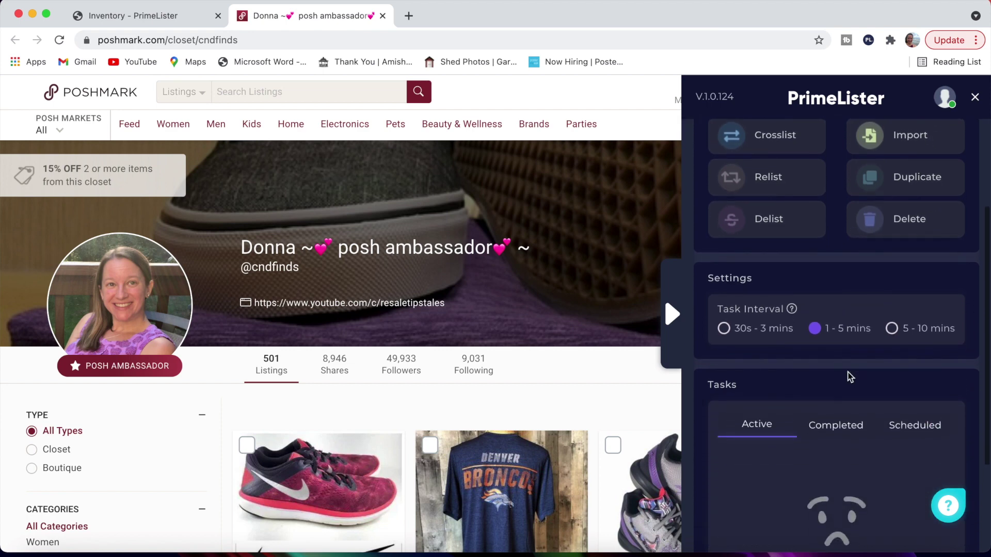
{"action": "scroll", "coordinate": [847, 377], "scroll_direction": "down", "scroll_amount": 1}
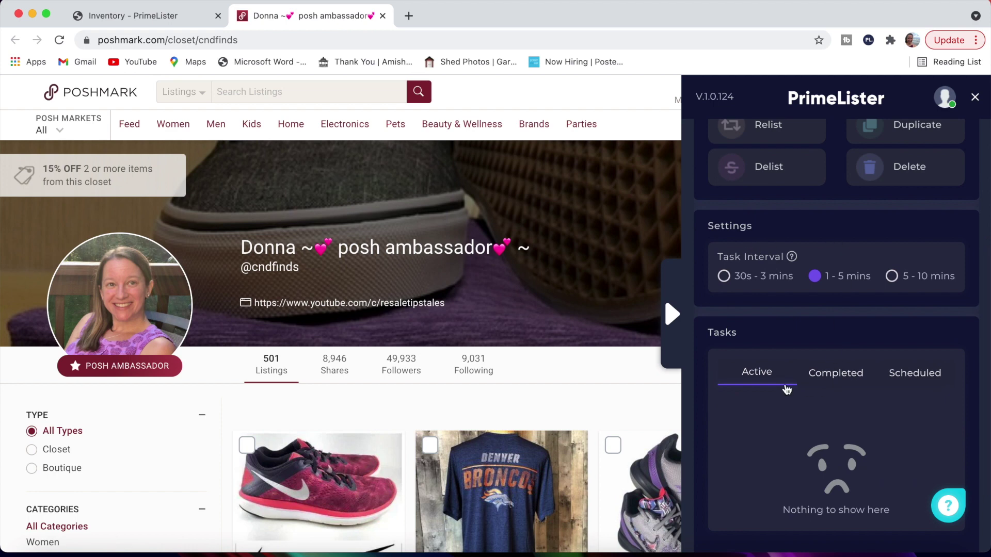
{"action": "left_click", "coordinate": [814, 381]}
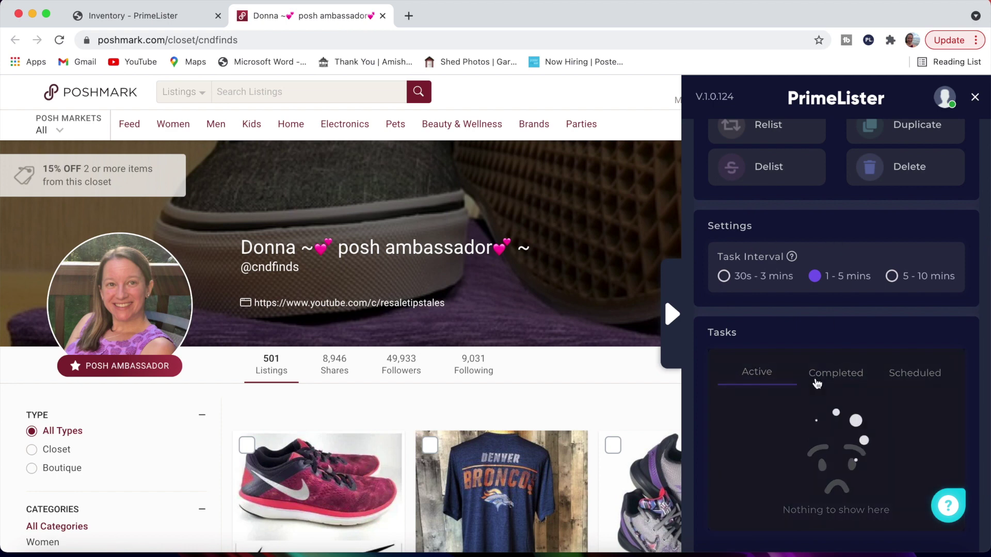
{"action": "left_click", "coordinate": [823, 376]}
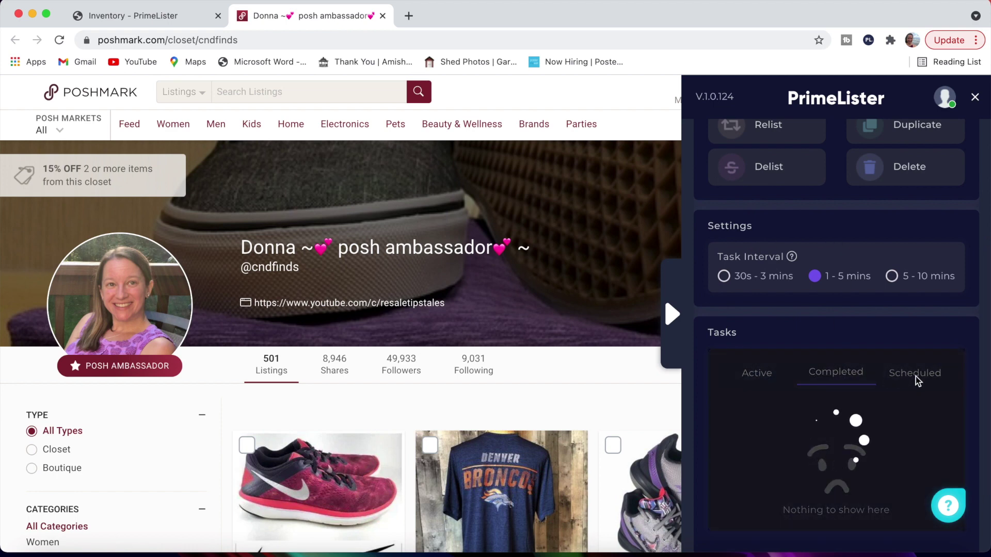
In the Poshmark Assistant's Share settings, switch to sharing Selected Listings only
{"action": "scroll", "coordinate": [844, 345], "scroll_direction": "up", "scroll_amount": 5}
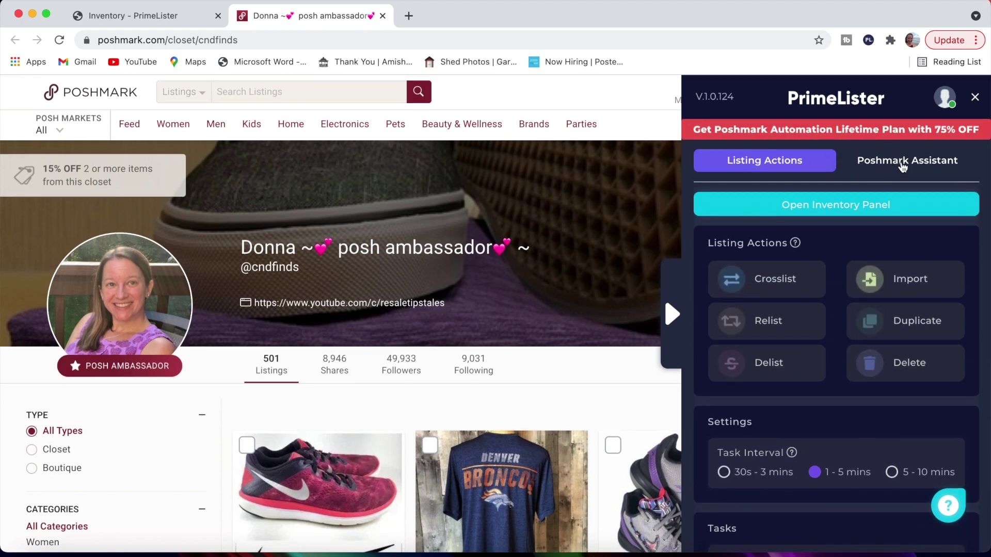
{"action": "left_click", "coordinate": [903, 166]}
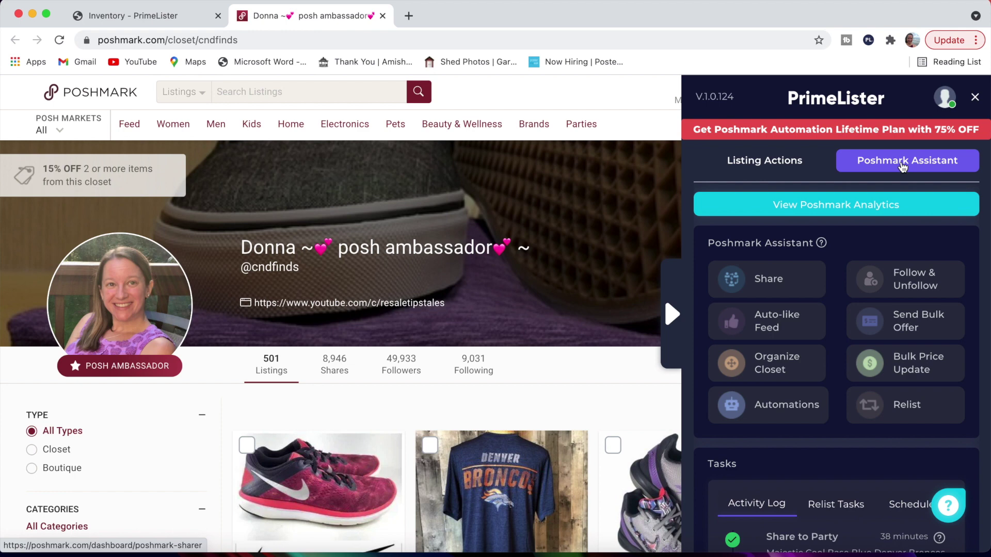
{"action": "left_click", "coordinate": [759, 280]}
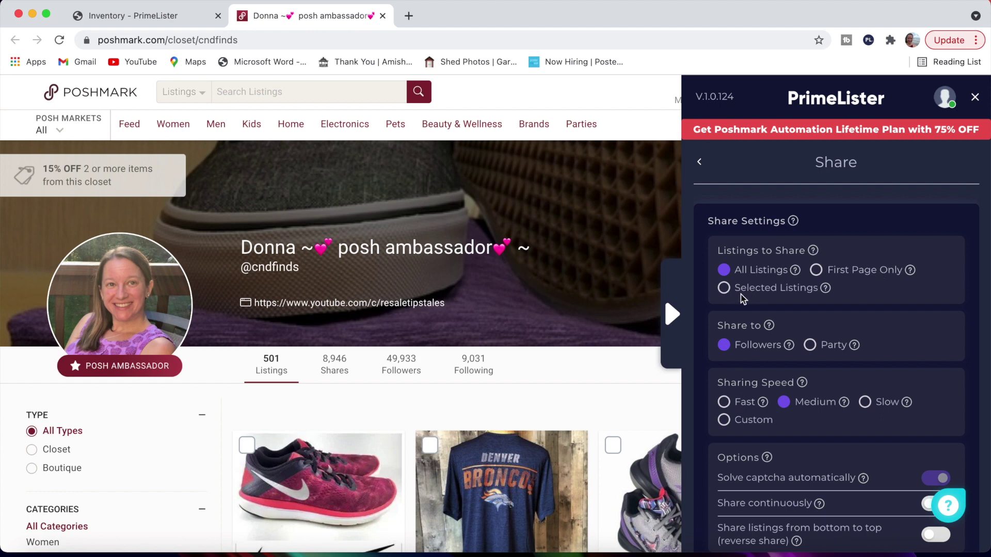
{"action": "left_click", "coordinate": [724, 290]}
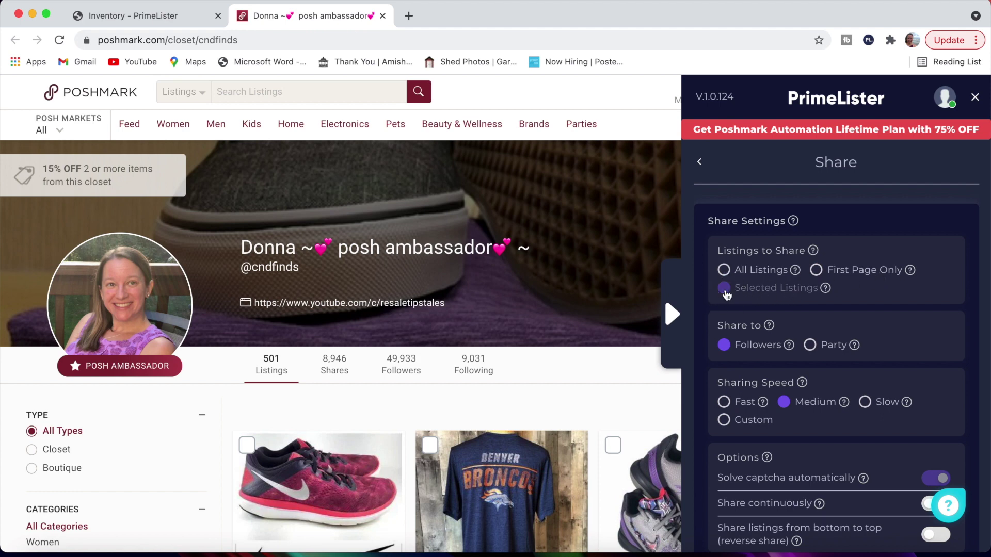
Select the pink Nike sneakers, Denver Broncos shirt and purple sneakers listings
{"action": "left_click", "coordinate": [247, 446]}
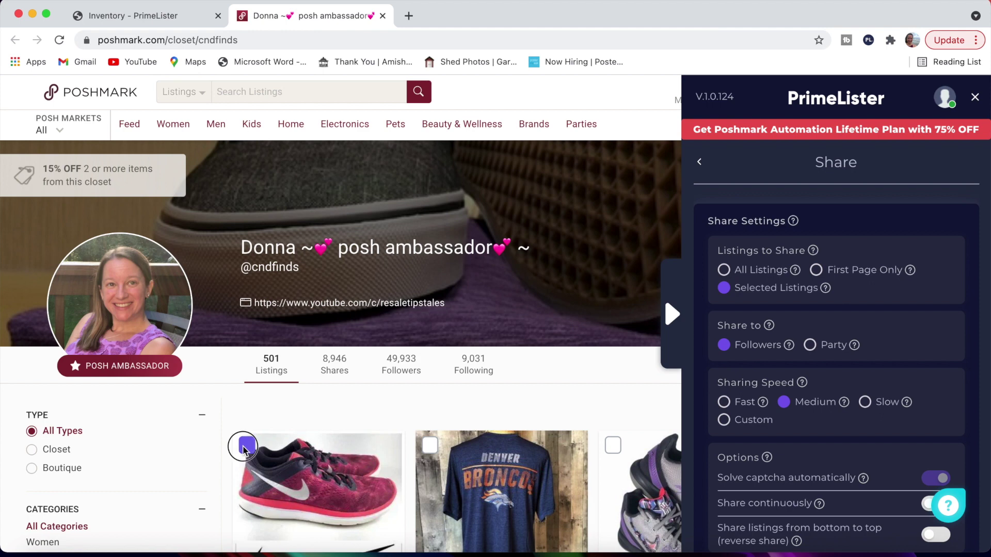
{"action": "left_click", "coordinate": [430, 446]}
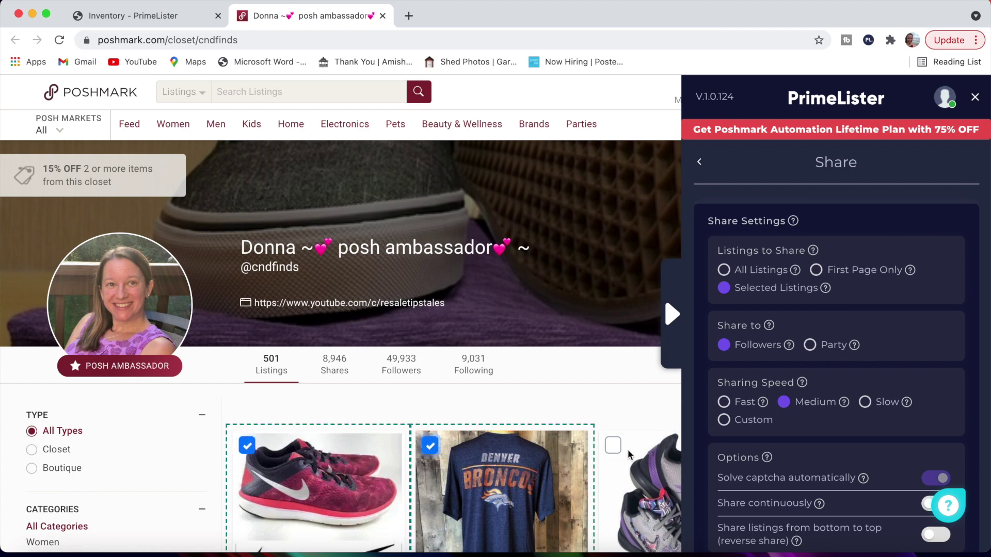
{"action": "left_click", "coordinate": [611, 448]}
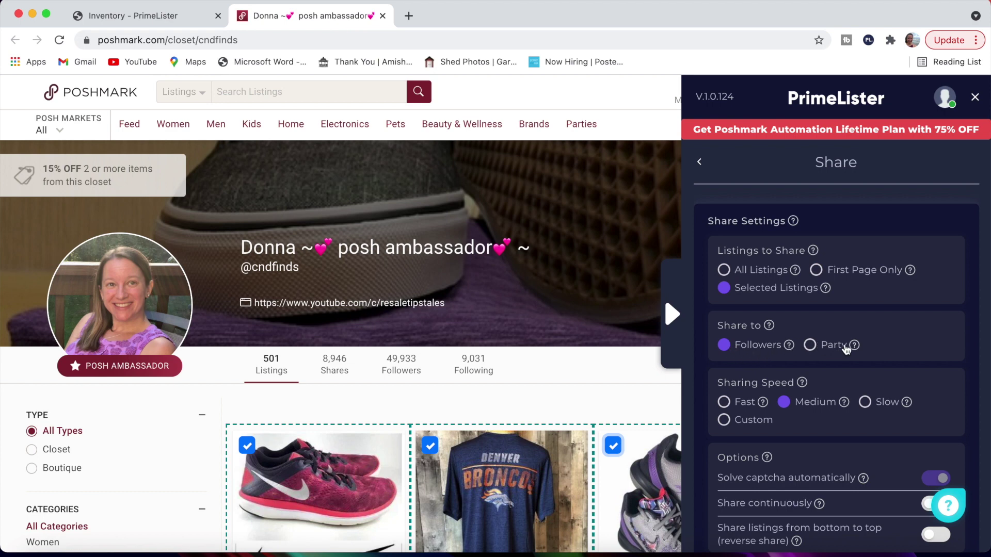
Set Sharing Speed to Custom, keeping the From 1 secs to 5 secs range
{"action": "scroll", "coordinate": [847, 349], "scroll_direction": "down", "scroll_amount": 3}
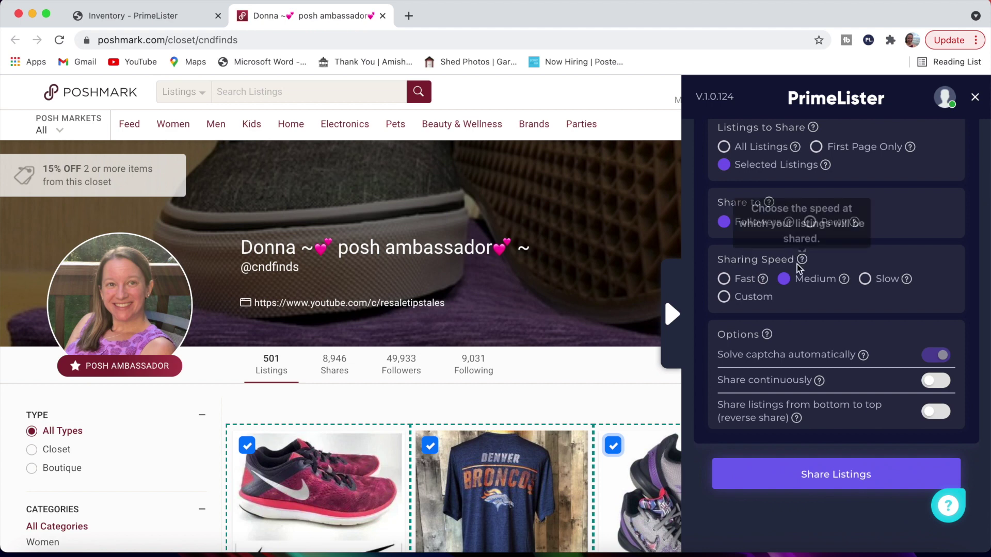
{"action": "mouse_move", "coordinate": [763, 282]}
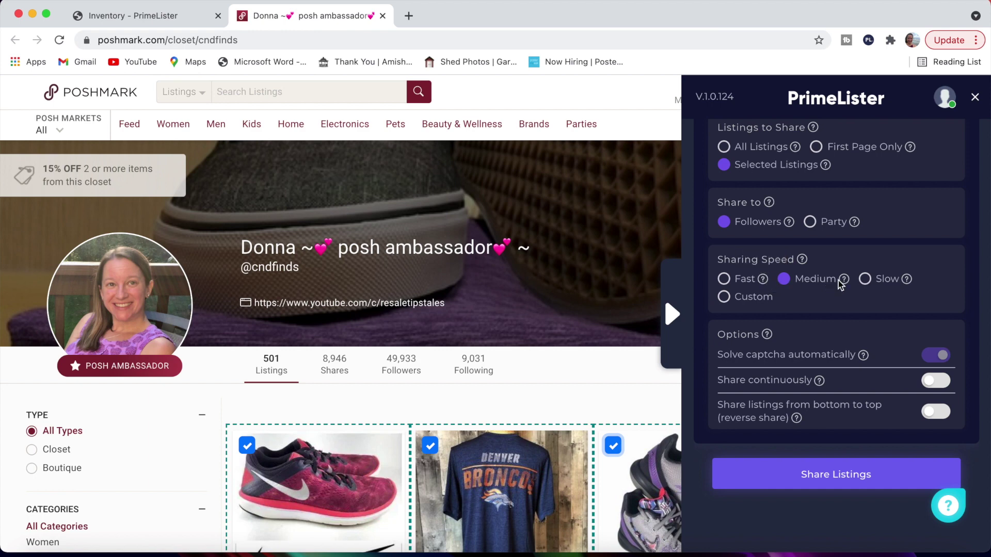
{"action": "mouse_move", "coordinate": [844, 283]}
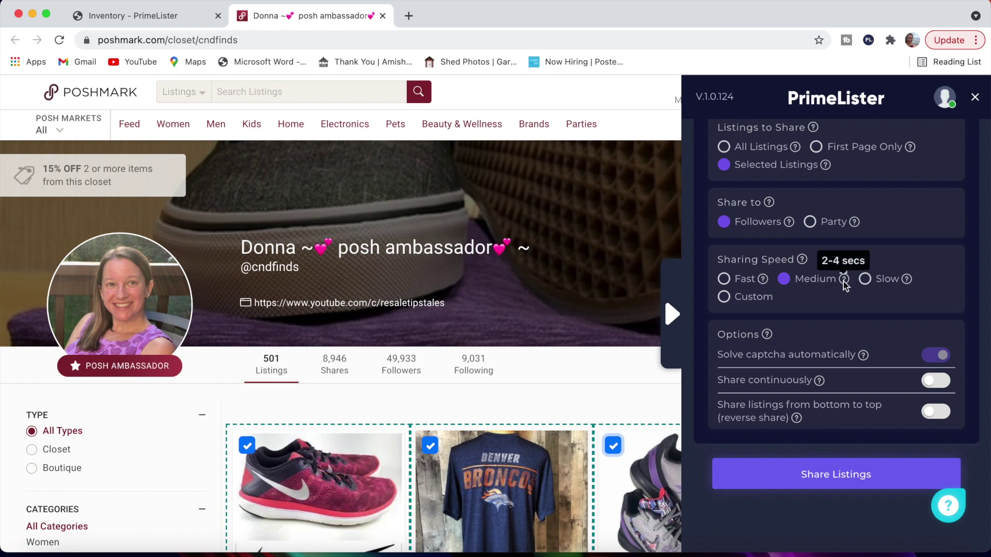
{"action": "mouse_move", "coordinate": [907, 284]}
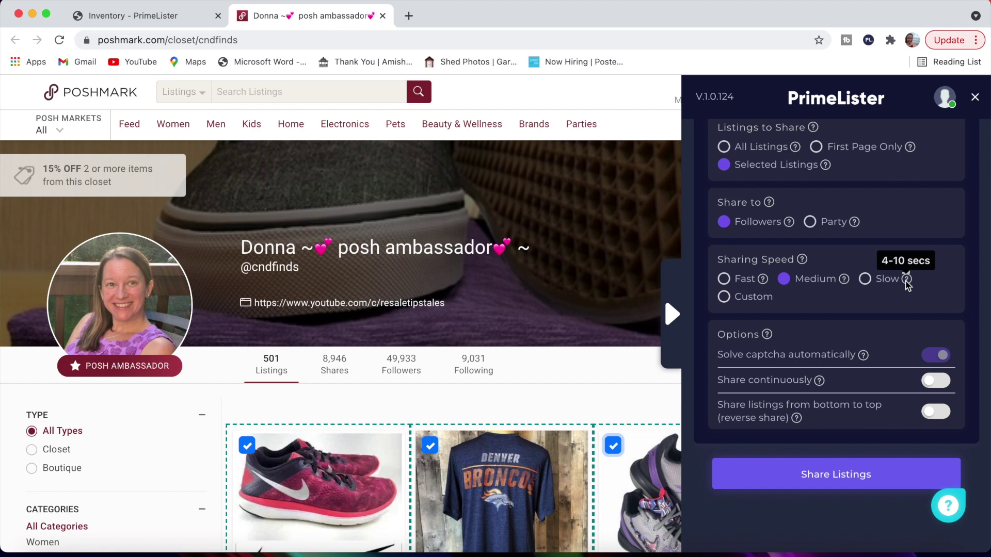
{"action": "left_click", "coordinate": [724, 297]}
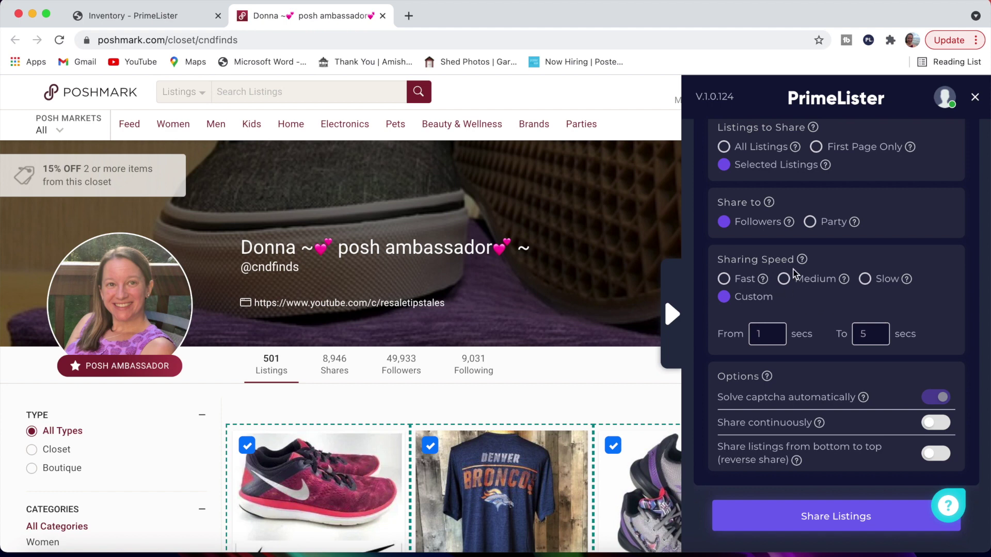
Review the sharing Options help tips and the bottom-to-top sharing toggle
{"action": "mouse_move", "coordinate": [806, 262]}
{"action": "scroll", "coordinate": [825, 305], "scroll_direction": "down", "scroll_amount": 4}
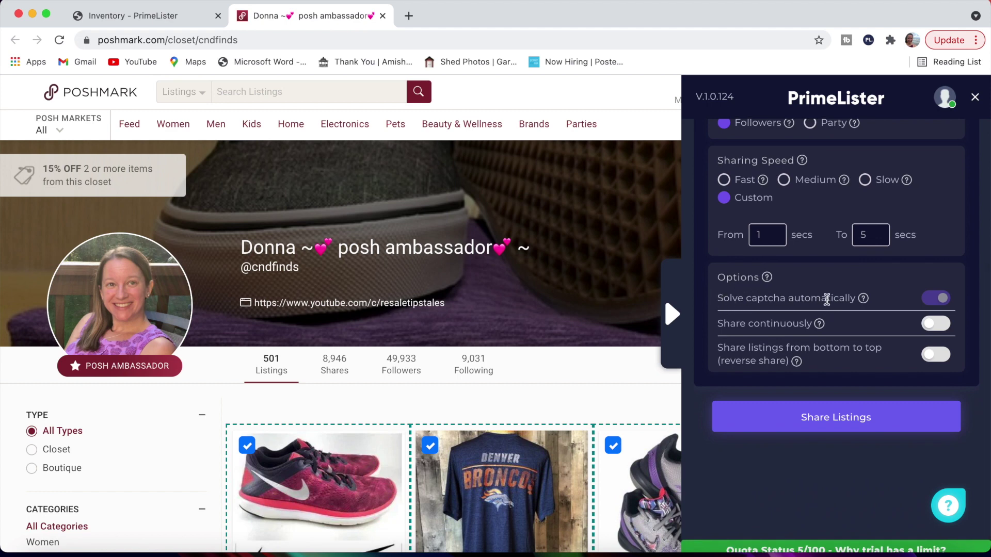
{"action": "mouse_move", "coordinate": [868, 300]}
{"action": "mouse_move", "coordinate": [823, 328]}
{"action": "left_click", "coordinate": [941, 355]}
Turn reverse-order sharing back off in the Share settings
{"action": "left_click", "coordinate": [941, 355]}
{"action": "scroll", "coordinate": [913, 336], "scroll_direction": "up", "scroll_amount": 1}
{"action": "scroll", "coordinate": [912, 334], "scroll_direction": "up", "scroll_amount": 4}
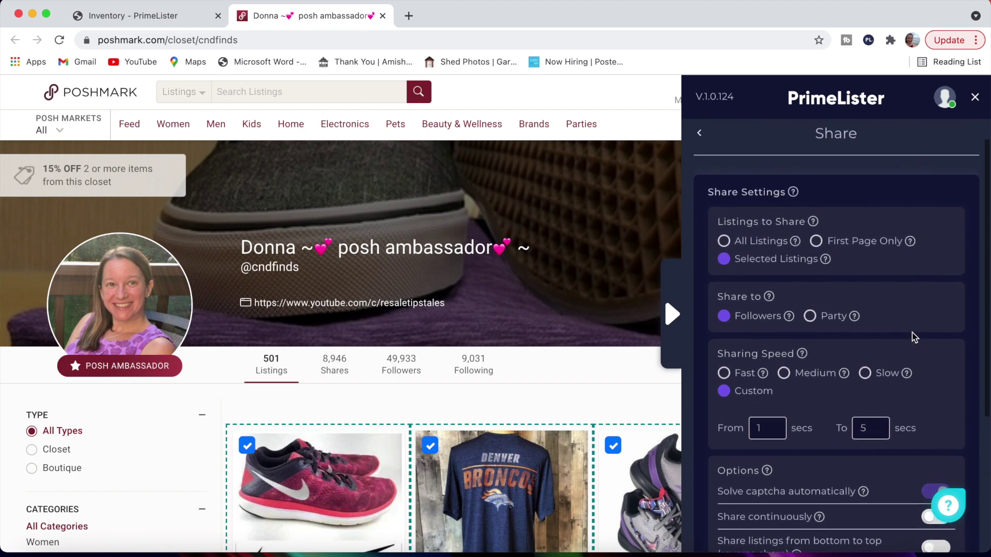
{"action": "scroll", "coordinate": [912, 335], "scroll_direction": "down", "scroll_amount": 2}
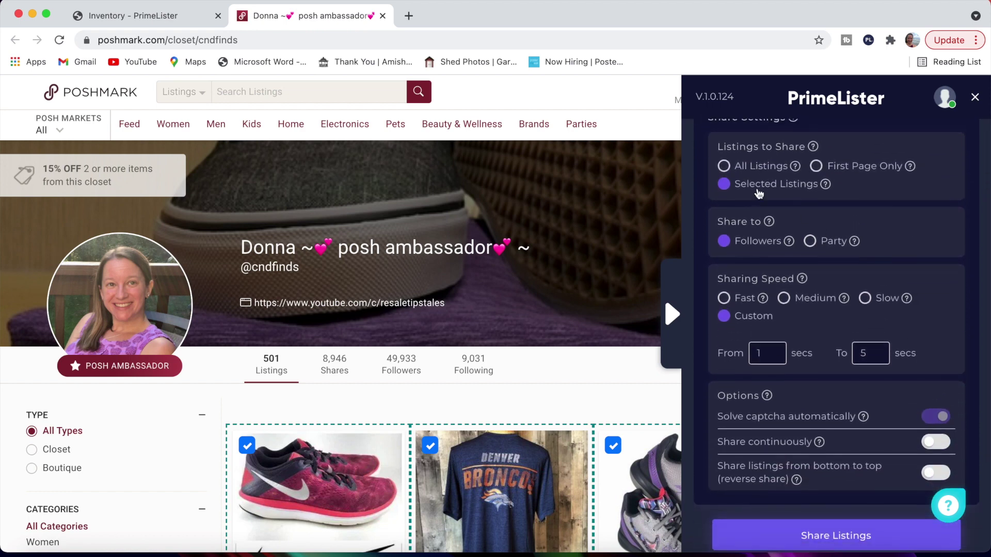
Share the three selected listings, confirm, and close the finished task summary
{"action": "left_click", "coordinate": [834, 539]}
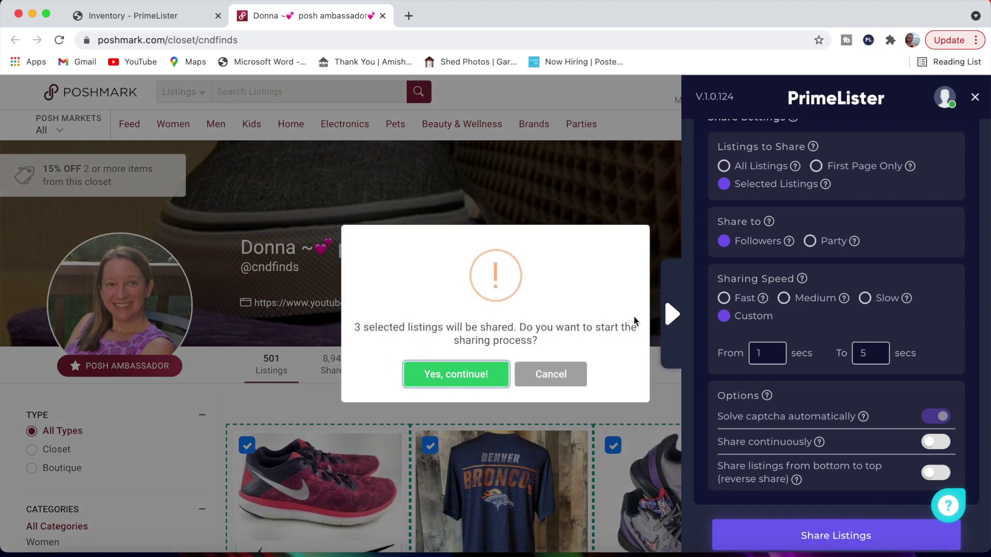
{"action": "left_click", "coordinate": [463, 377]}
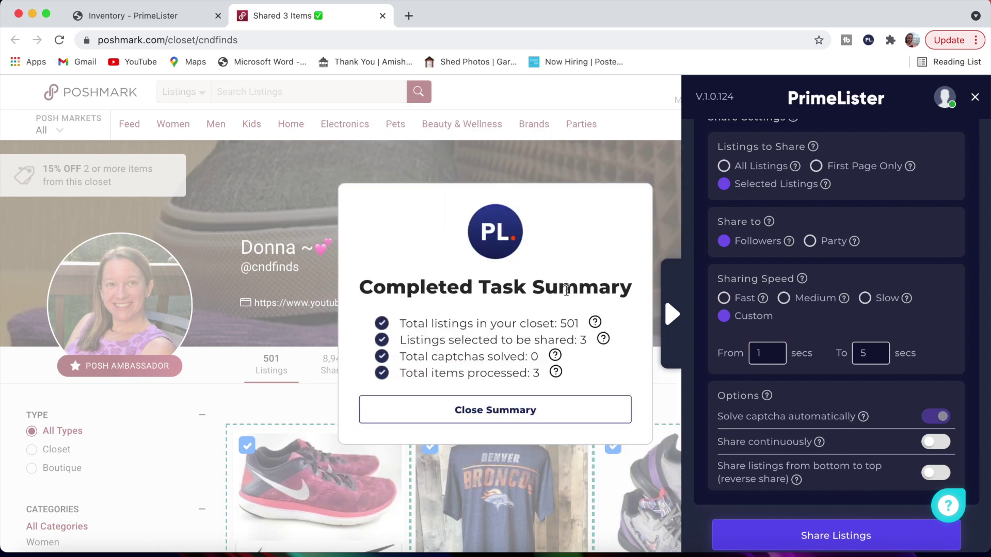
{"action": "left_click", "coordinate": [484, 416]}
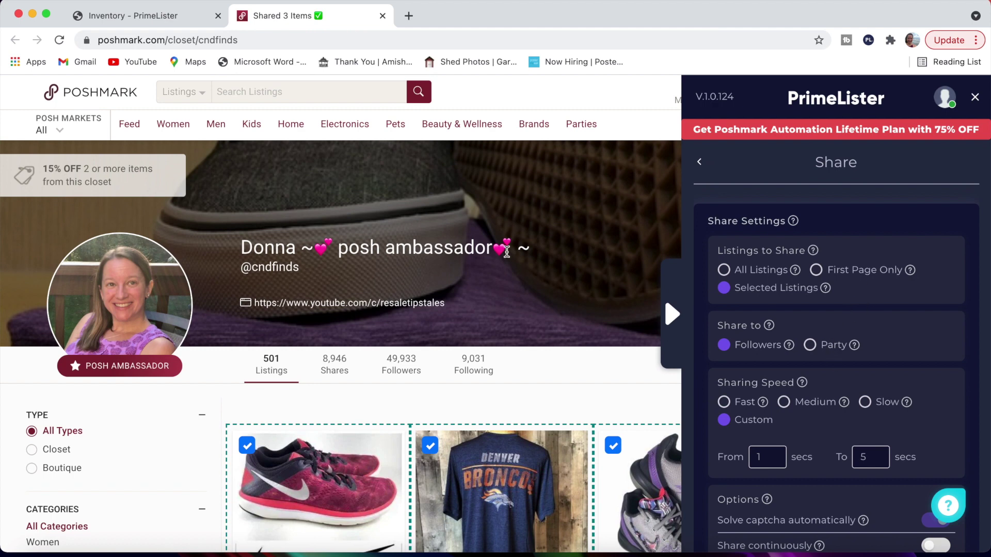
{"action": "left_click", "coordinate": [403, 369]}
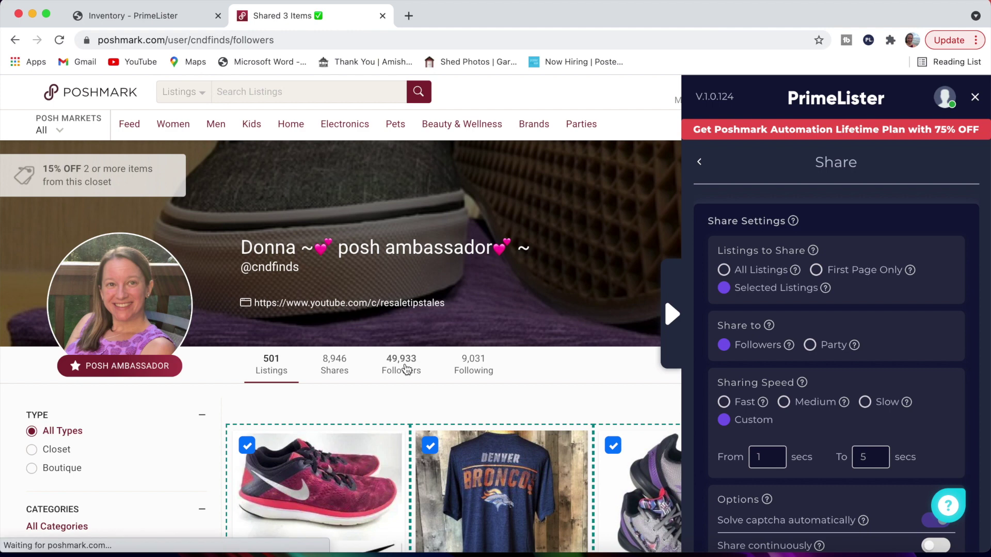
{"action": "scroll", "coordinate": [406, 369], "scroll_direction": "down", "scroll_amount": 3}
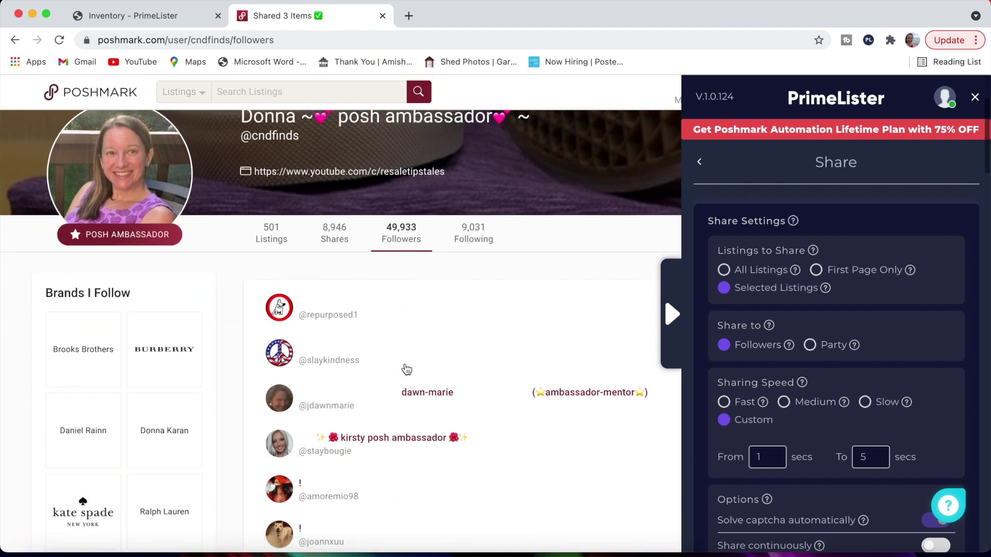
{"action": "left_click", "coordinate": [320, 366]}
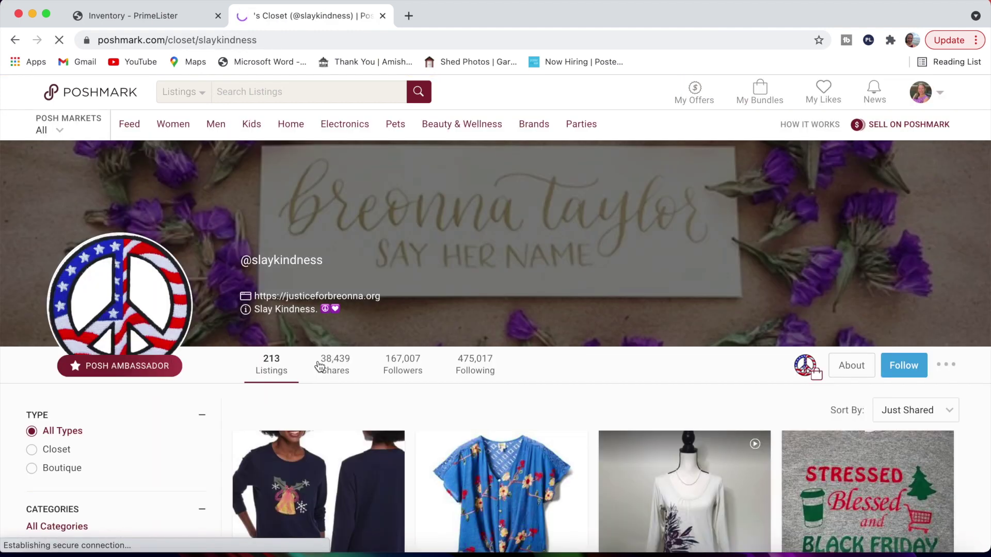
{"action": "scroll", "coordinate": [320, 366], "scroll_direction": "down", "scroll_amount": 1}
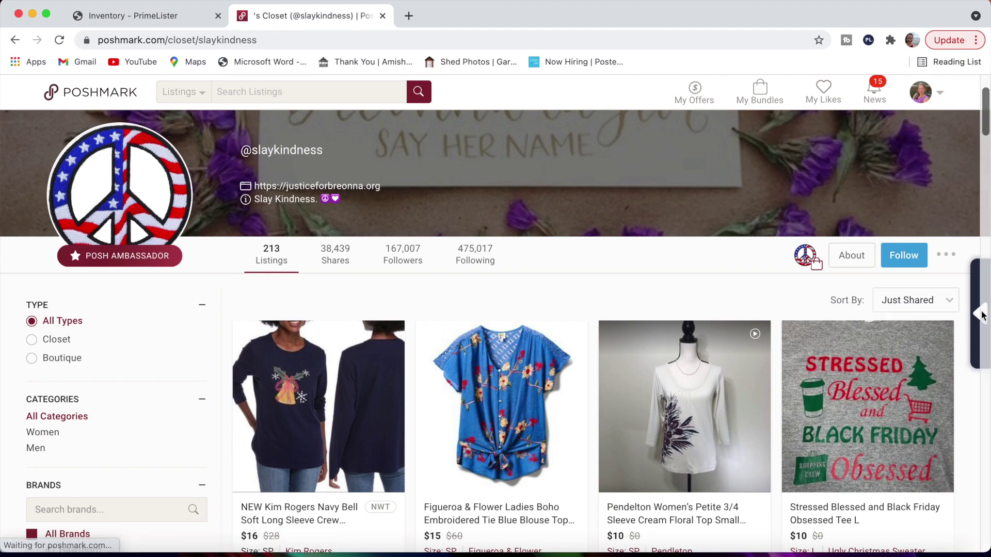
In the Poshmark Assistant share settings, limit sharing to the first page at Fast speed
{"action": "left_click", "coordinate": [982, 316]}
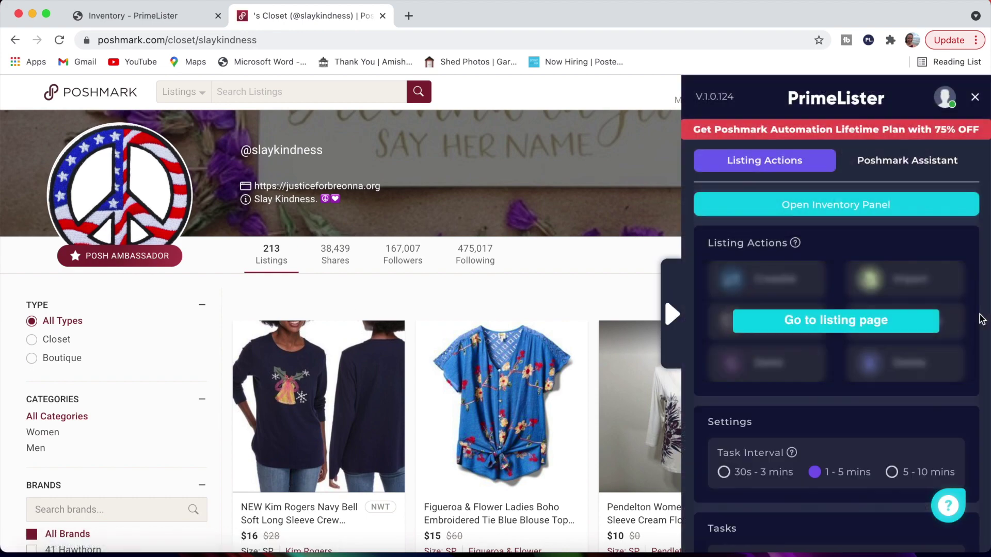
{"action": "left_click", "coordinate": [904, 161]}
{"action": "left_click", "coordinate": [779, 284]}
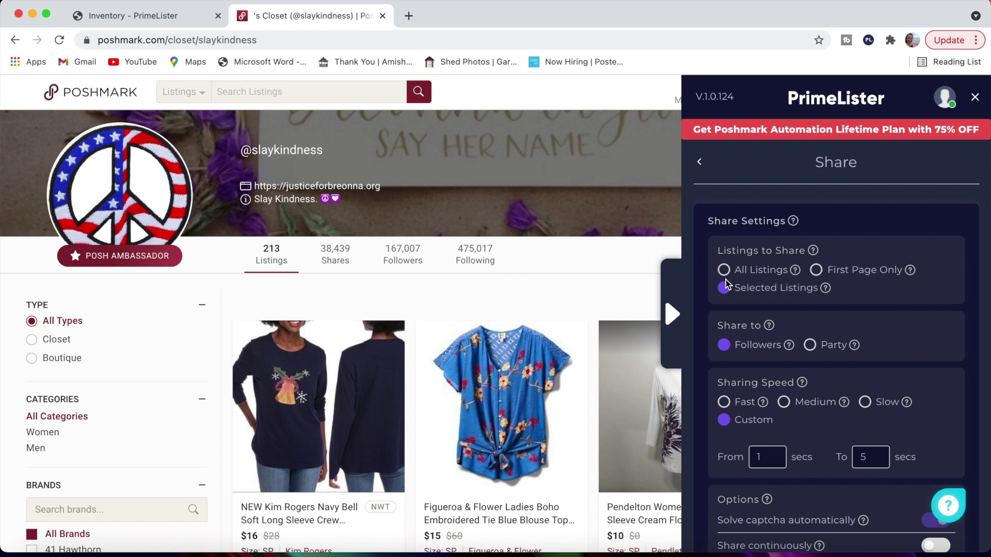
{"action": "left_click", "coordinate": [817, 270]}
{"action": "scroll", "coordinate": [884, 305], "scroll_direction": "down", "scroll_amount": 3}
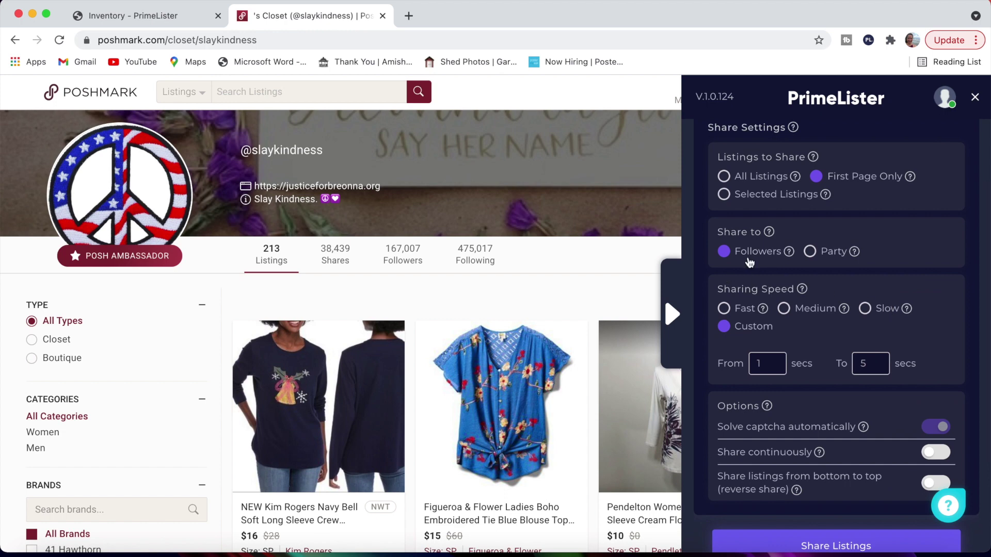
{"action": "left_click", "coordinate": [723, 310]}
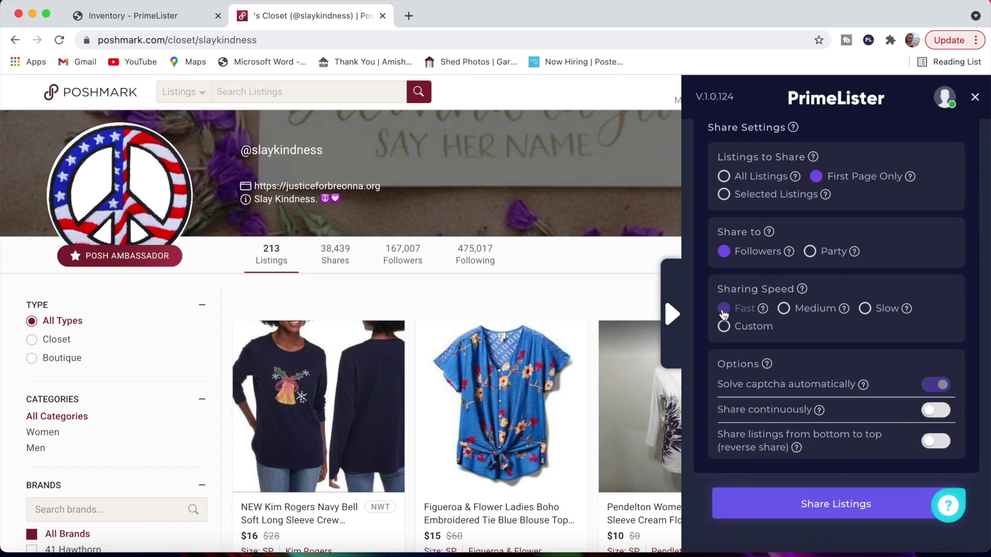
{"action": "scroll", "coordinate": [807, 327], "scroll_direction": "down", "scroll_amount": 2}
{"action": "scroll", "coordinate": [806, 326], "scroll_direction": "down", "scroll_amount": 2}
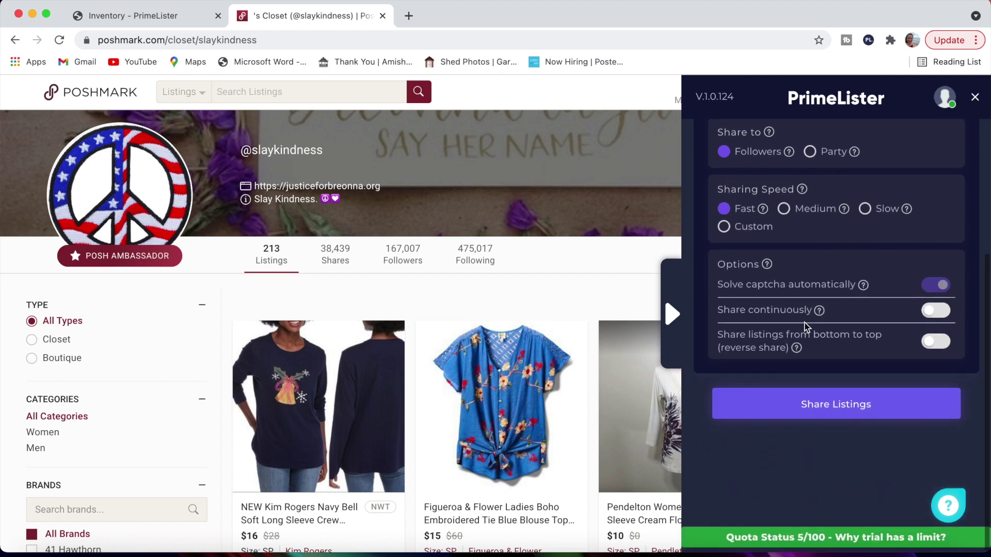
Start sharing, stop the automation after four items, and close the summary
{"action": "left_click", "coordinate": [838, 412]}
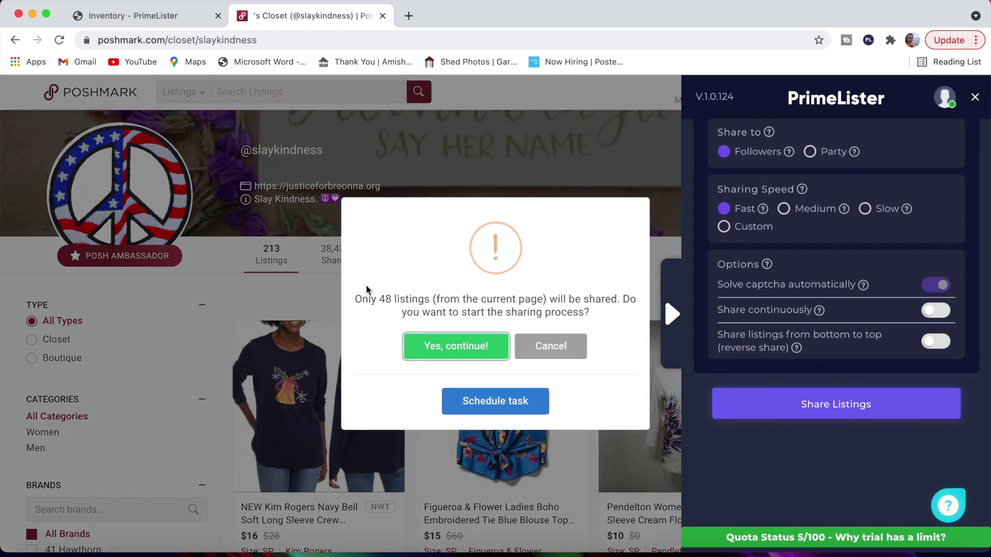
{"action": "left_click", "coordinate": [456, 343]}
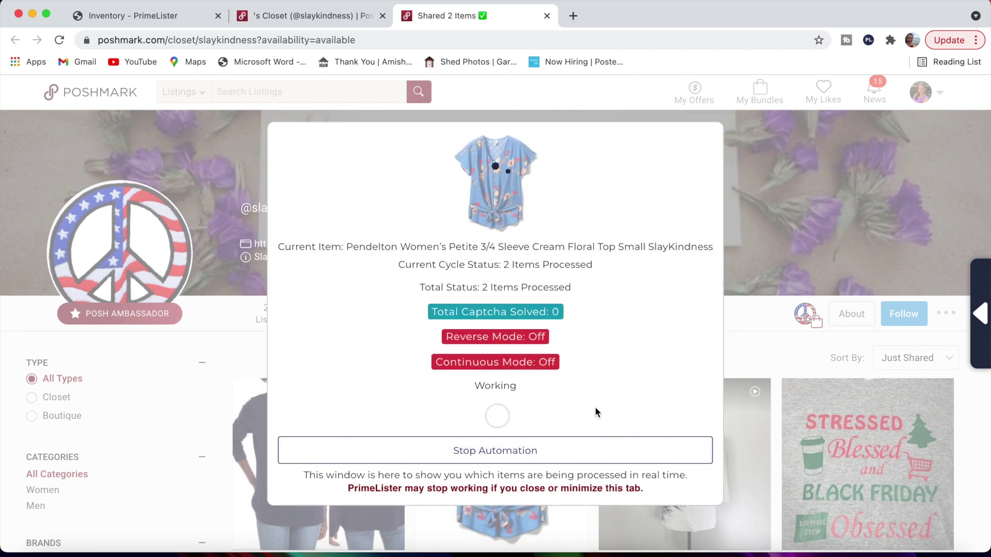
{"action": "left_click", "coordinate": [496, 457]}
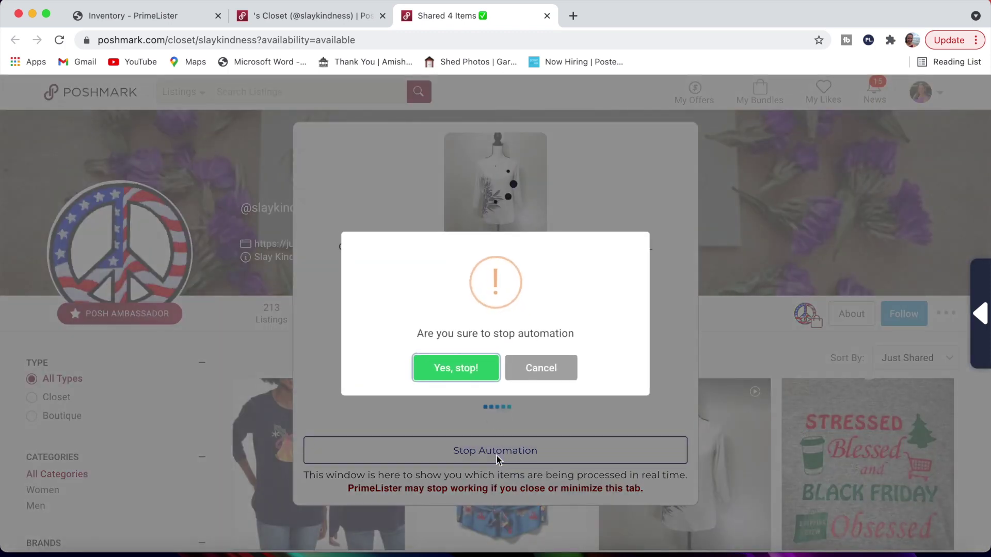
{"action": "left_click", "coordinate": [461, 369]}
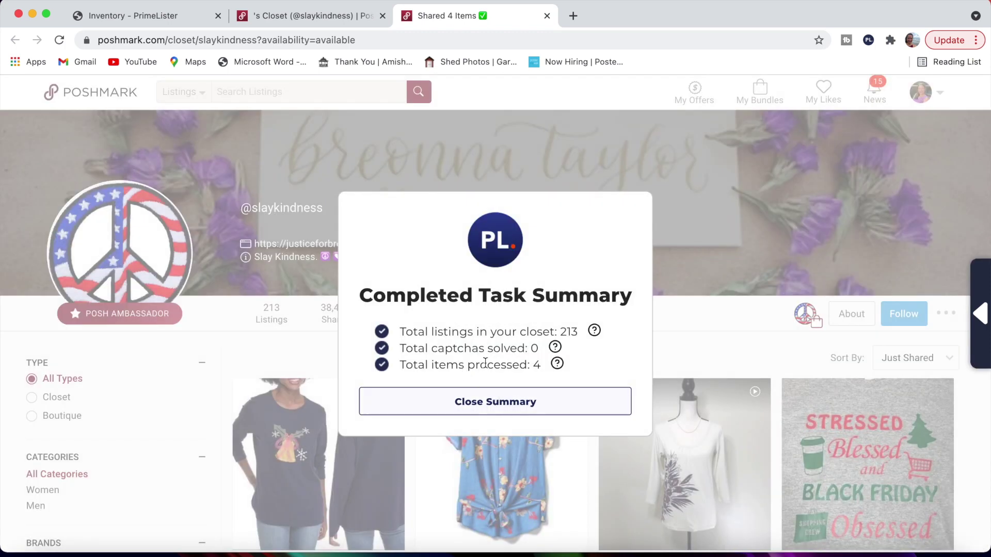
{"action": "left_click", "coordinate": [489, 405]}
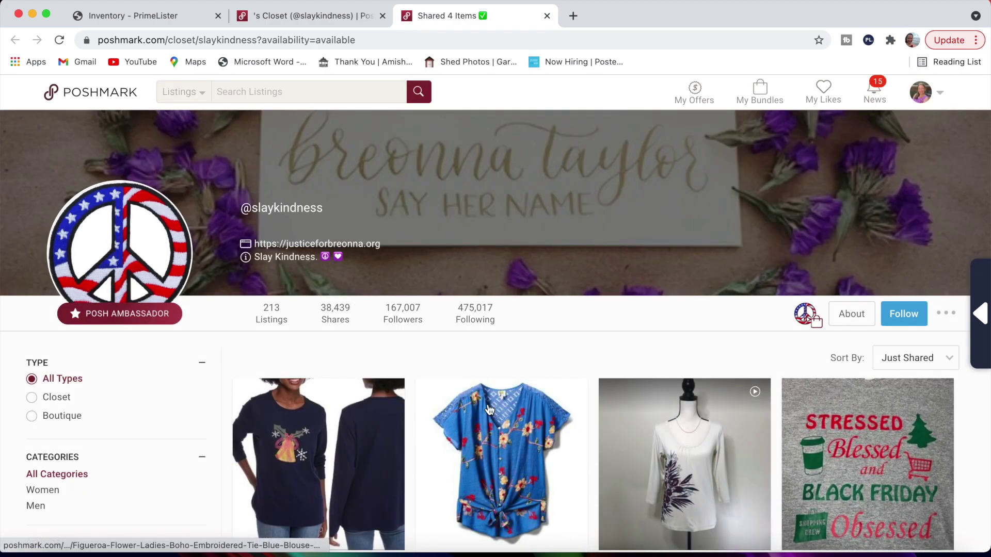
Close the sharing tab and return to the cndfinds closet listings page
{"action": "left_click", "coordinate": [547, 16]}
{"action": "scroll", "coordinate": [817, 352], "scroll_direction": "up", "scroll_amount": 1}
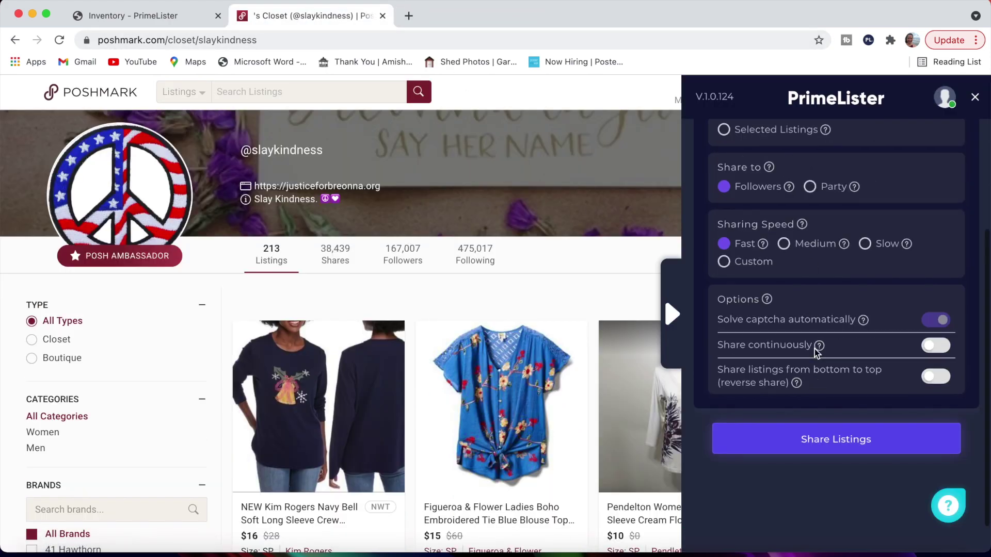
{"action": "scroll", "coordinate": [818, 352], "scroll_direction": "up", "scroll_amount": 5}
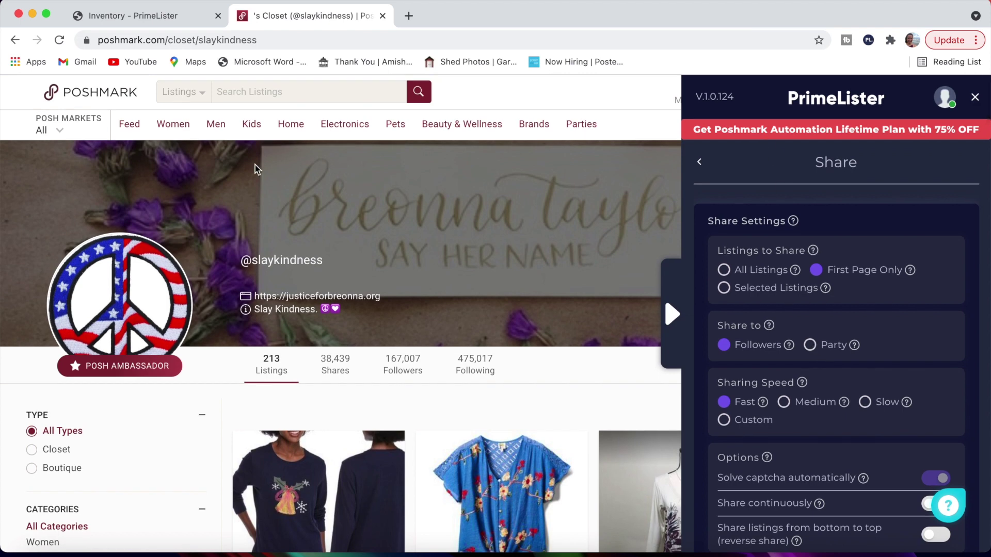
{"action": "left_click", "coordinate": [16, 40]}
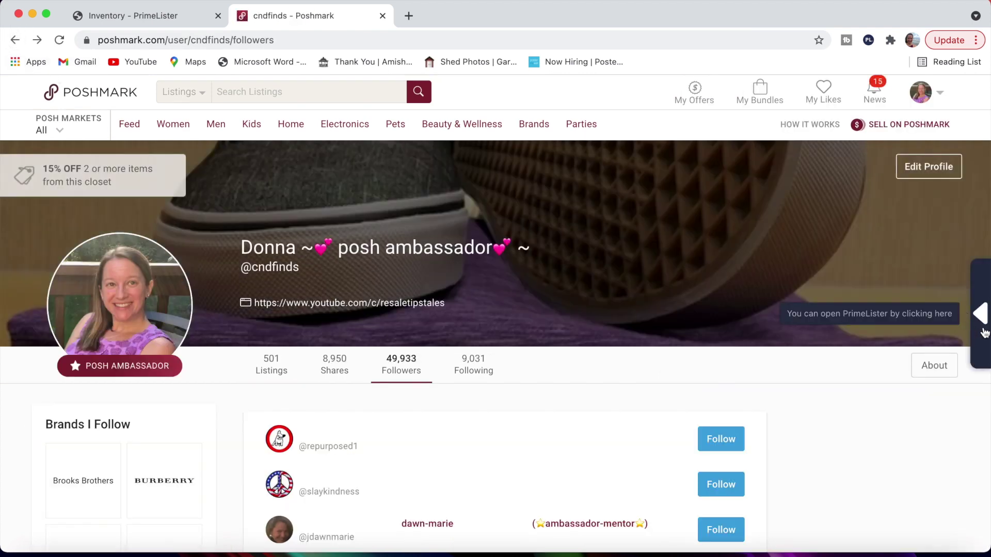
{"action": "left_click", "coordinate": [984, 332]}
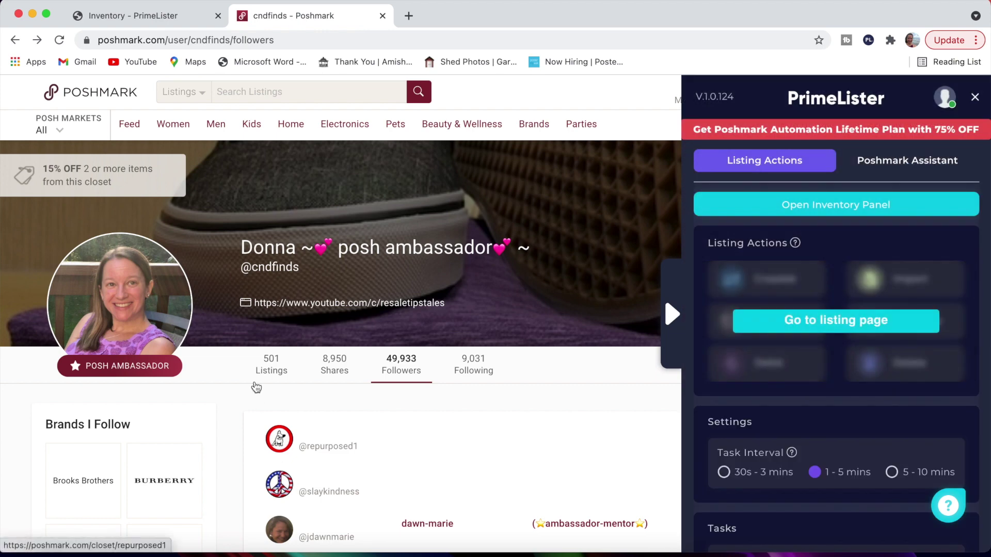
{"action": "left_click", "coordinate": [843, 325]}
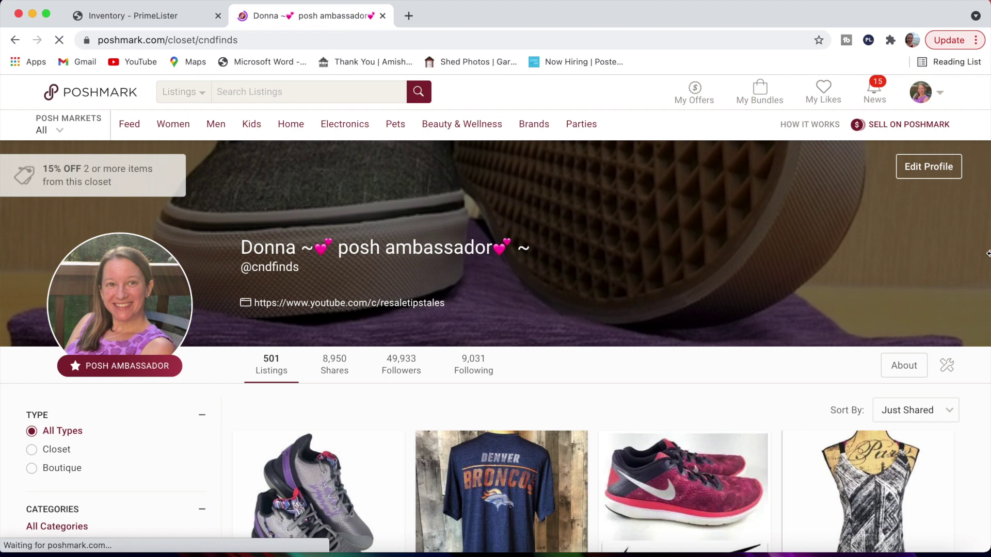
Open the Poshmark Assistant tools, cancel Auto-like Feed, and switch on Organize Closet mode
{"action": "left_click", "coordinate": [987, 323]}
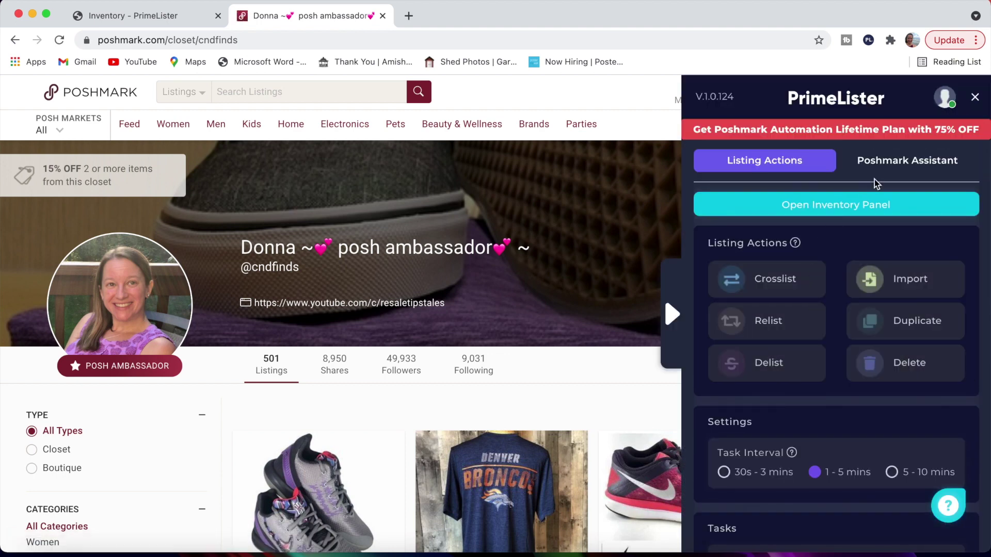
{"action": "left_click", "coordinate": [912, 162]}
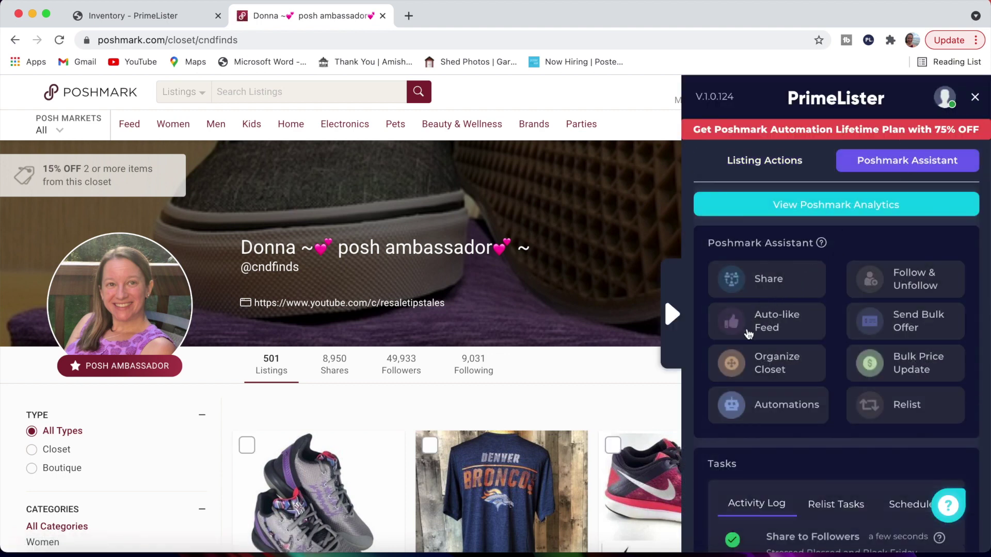
{"action": "left_click", "coordinate": [784, 324]}
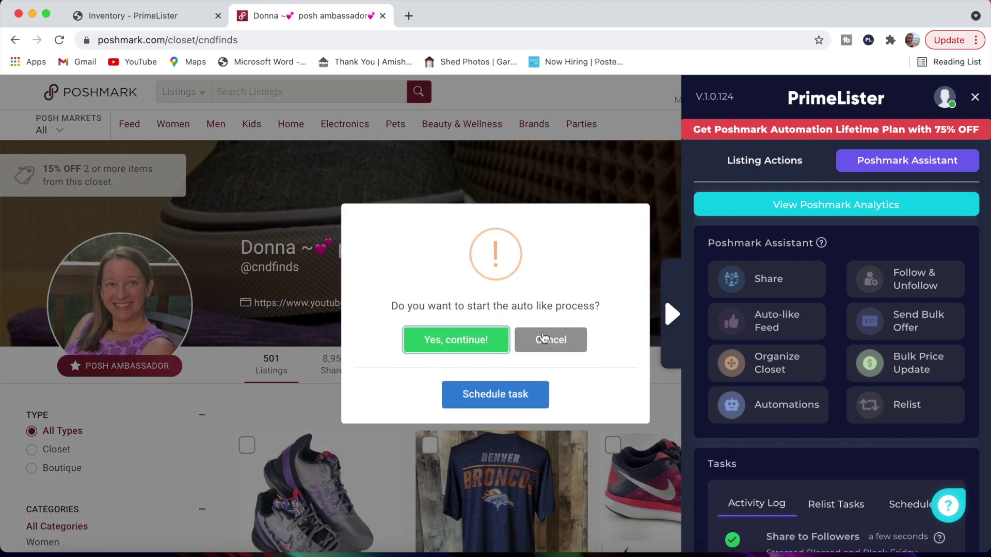
{"action": "left_click", "coordinate": [549, 341]}
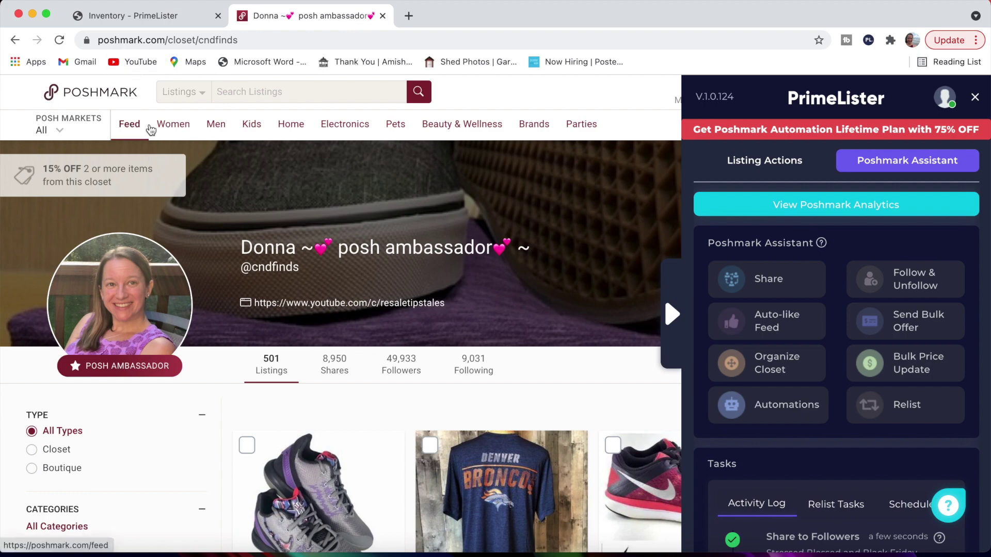
{"action": "left_click", "coordinate": [774, 368]}
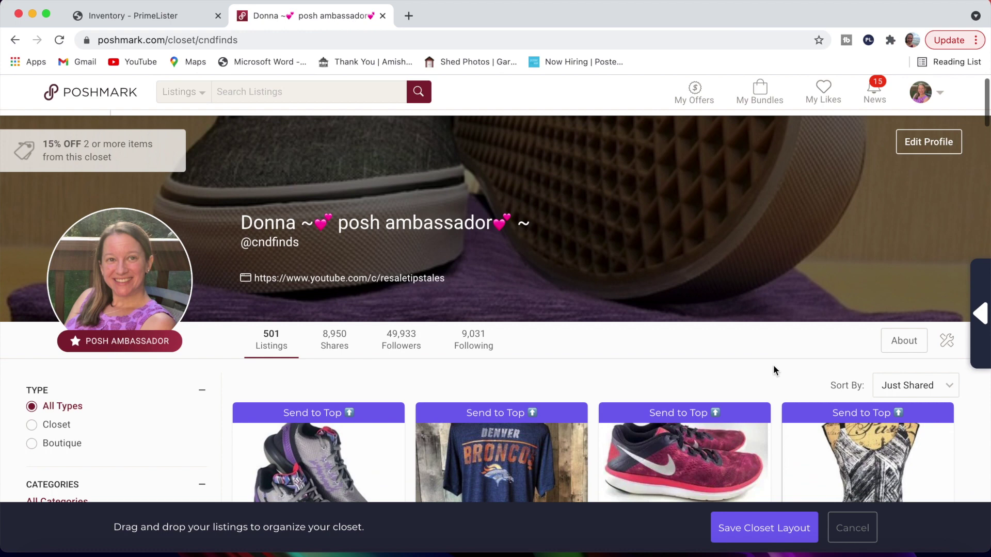
Send the Maje parka to the top and the carnival glass platter to the bottom, then save the layout
{"action": "scroll", "coordinate": [773, 364], "scroll_direction": "down", "scroll_amount": 6}
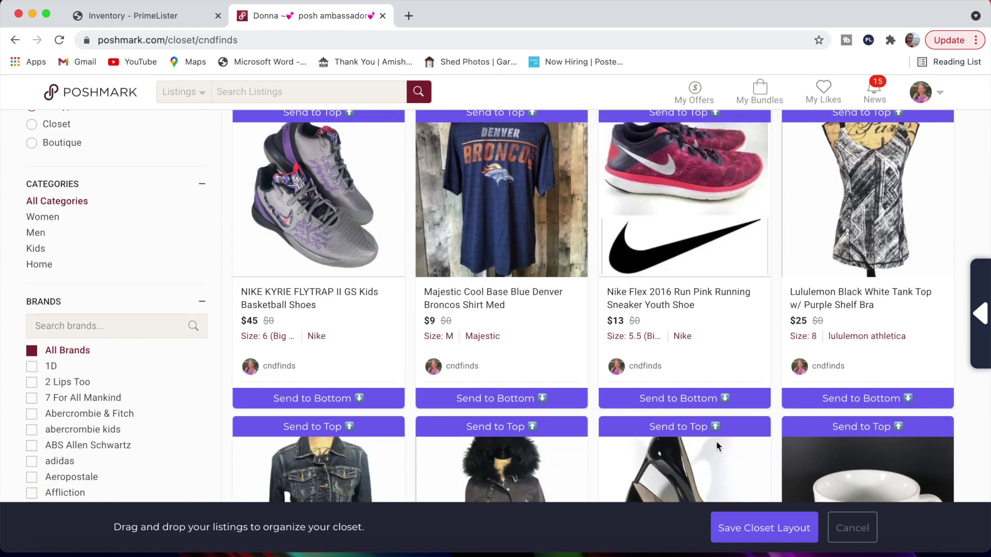
{"action": "scroll", "coordinate": [693, 403], "scroll_direction": "down", "scroll_amount": 4}
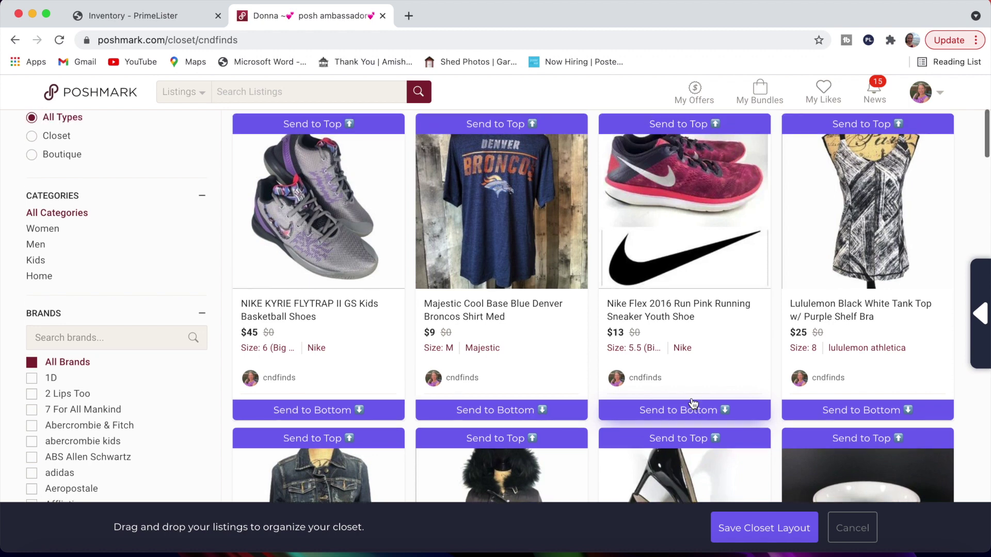
{"action": "scroll", "coordinate": [692, 398], "scroll_direction": "down", "scroll_amount": 2}
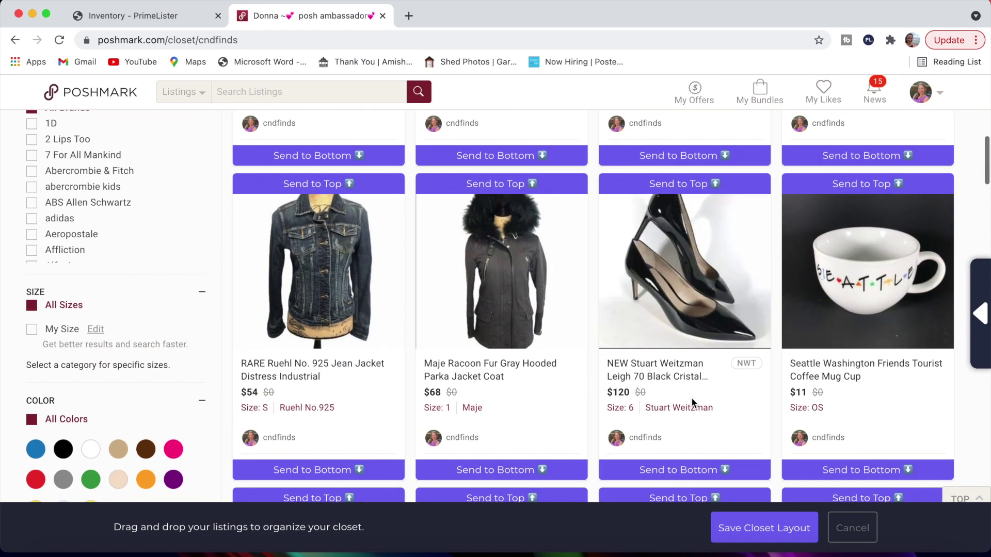
{"action": "left_click", "coordinate": [512, 498]}
{"action": "scroll", "coordinate": [512, 501], "scroll_direction": "up", "scroll_amount": 1}
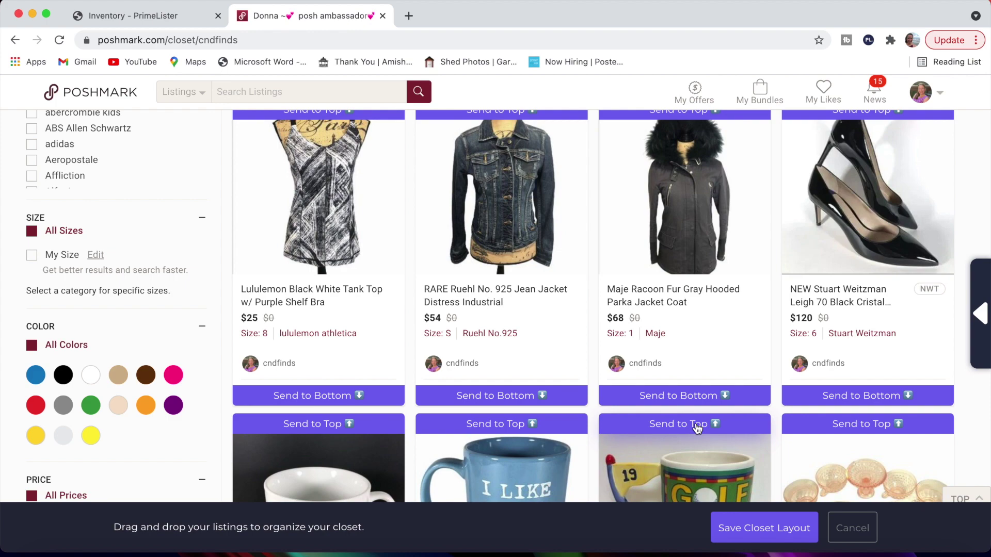
{"action": "scroll", "coordinate": [715, 230], "scroll_direction": "up", "scroll_amount": 2}
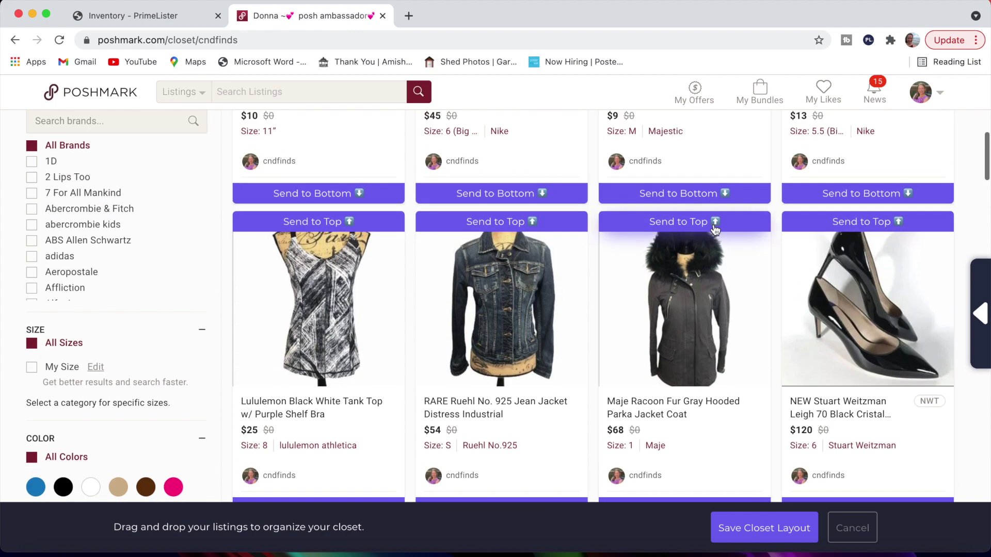
{"action": "left_click", "coordinate": [715, 223]}
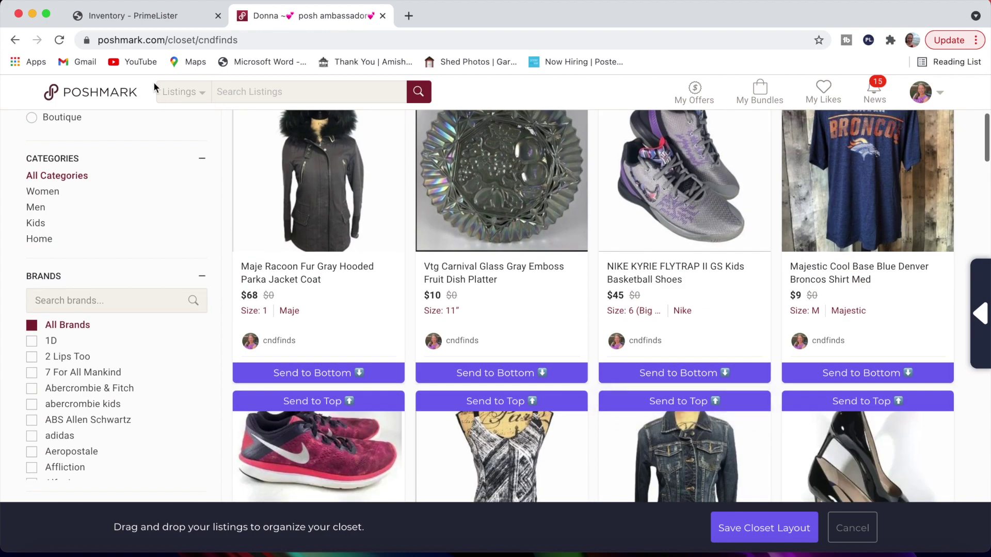
{"action": "left_click", "coordinate": [543, 374]}
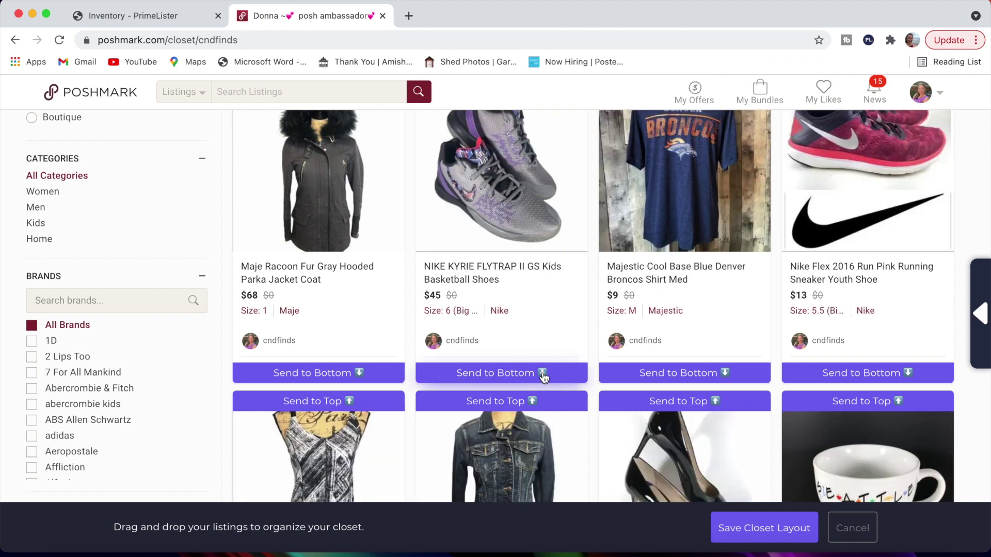
{"action": "left_click", "coordinate": [764, 531]}
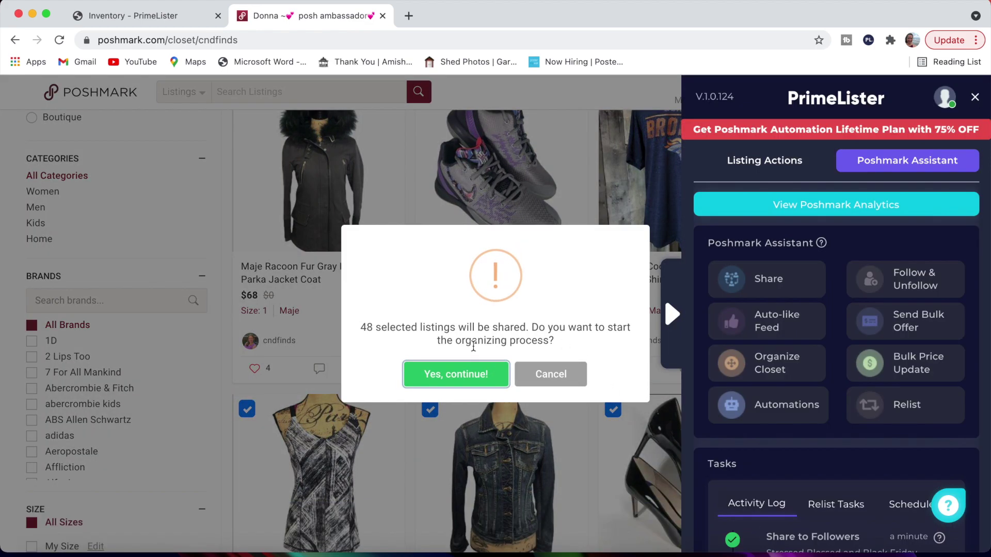
Run closet organizing, stop it after four items, close the summary, and open Automations
{"action": "left_click", "coordinate": [455, 374]}
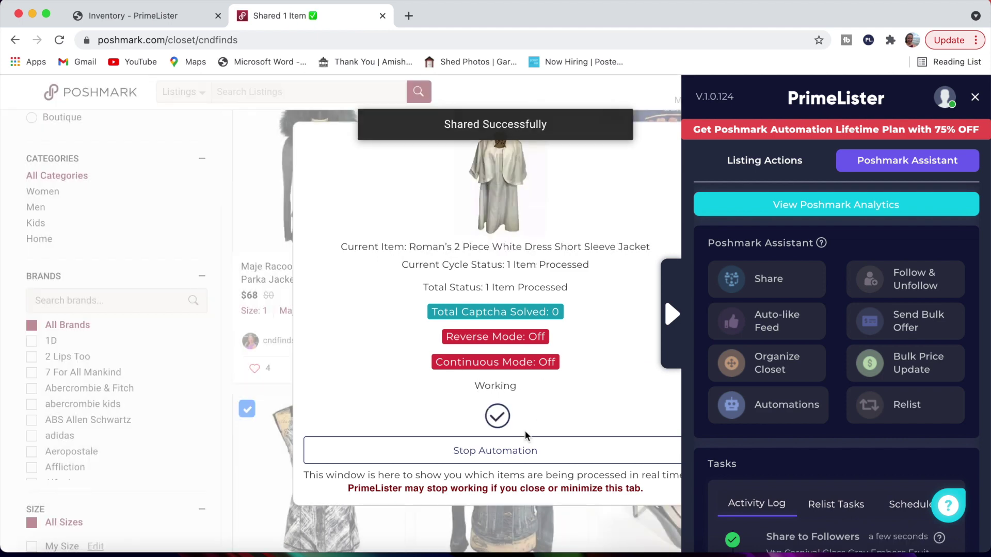
{"action": "left_click", "coordinate": [506, 460]}
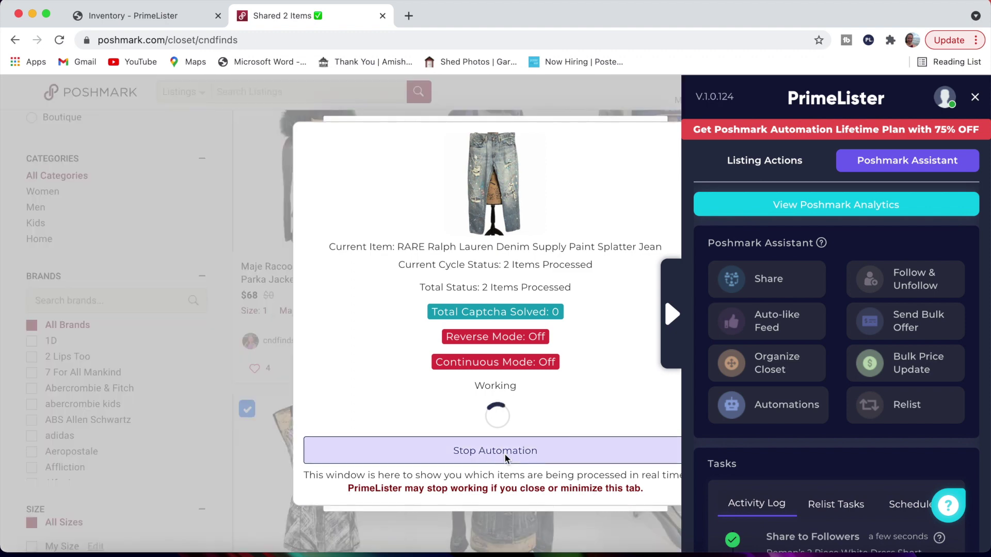
{"action": "left_click", "coordinate": [458, 368]}
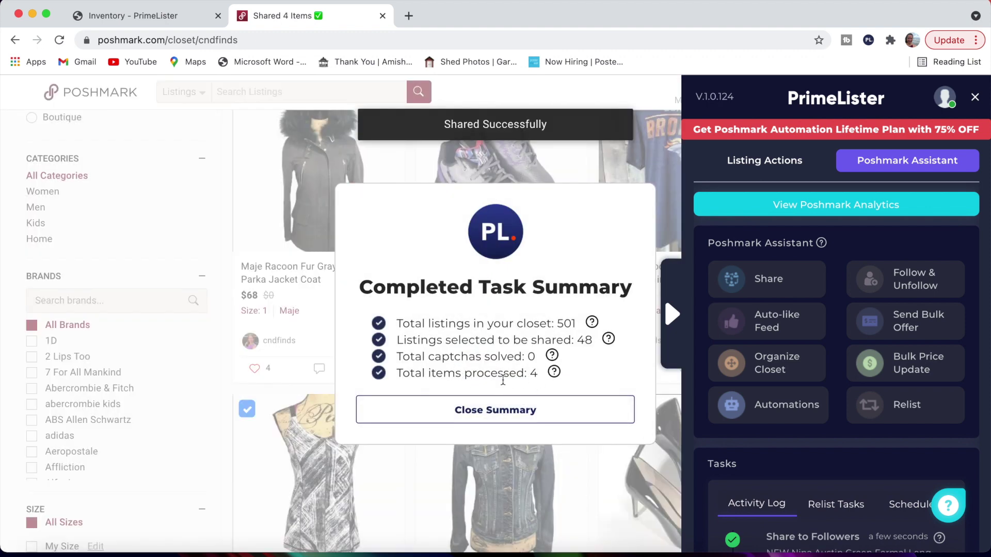
{"action": "left_click", "coordinate": [491, 418]}
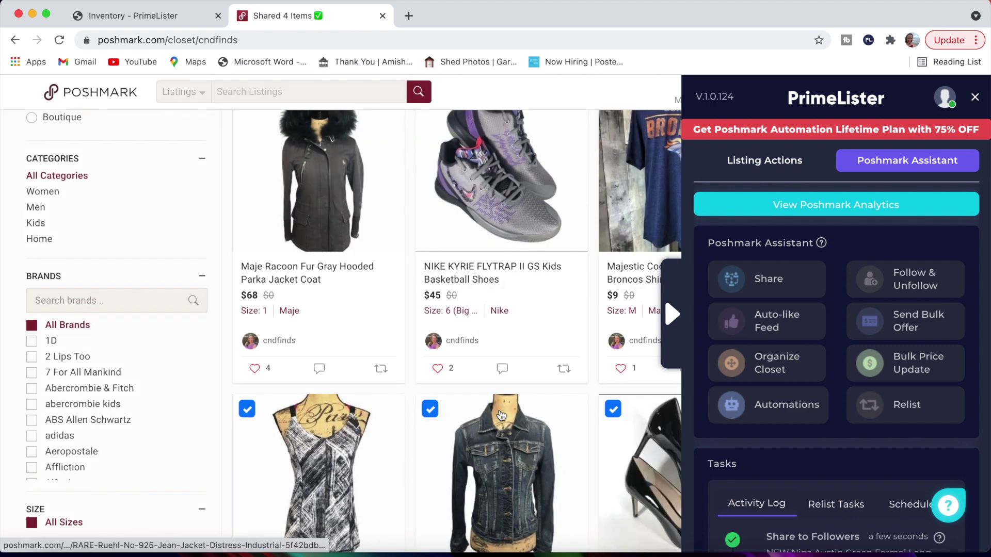
{"action": "left_click", "coordinate": [792, 410]}
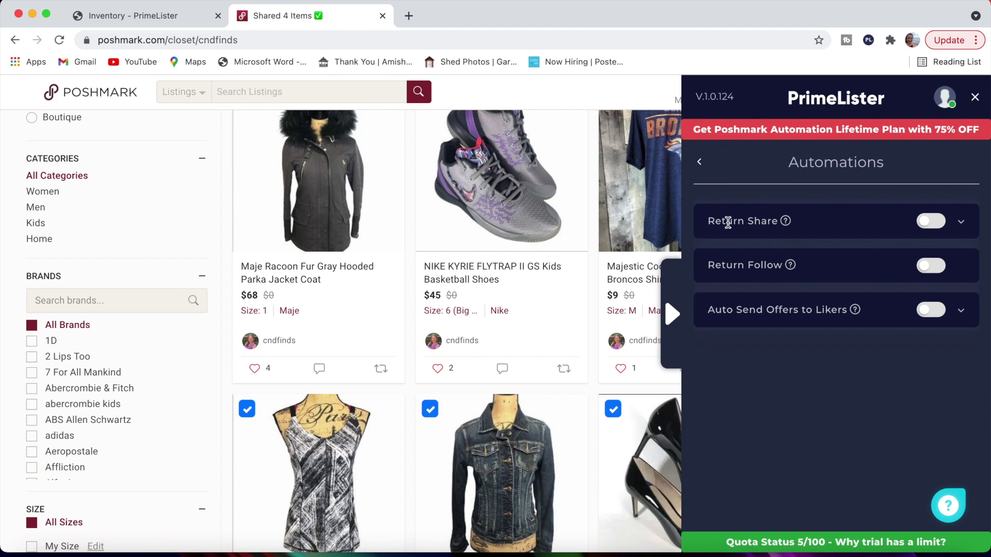
Turn on Return Share (1 item), Return Follow, and Auto Send Offers to Likers
{"action": "mouse_move", "coordinate": [787, 222]}
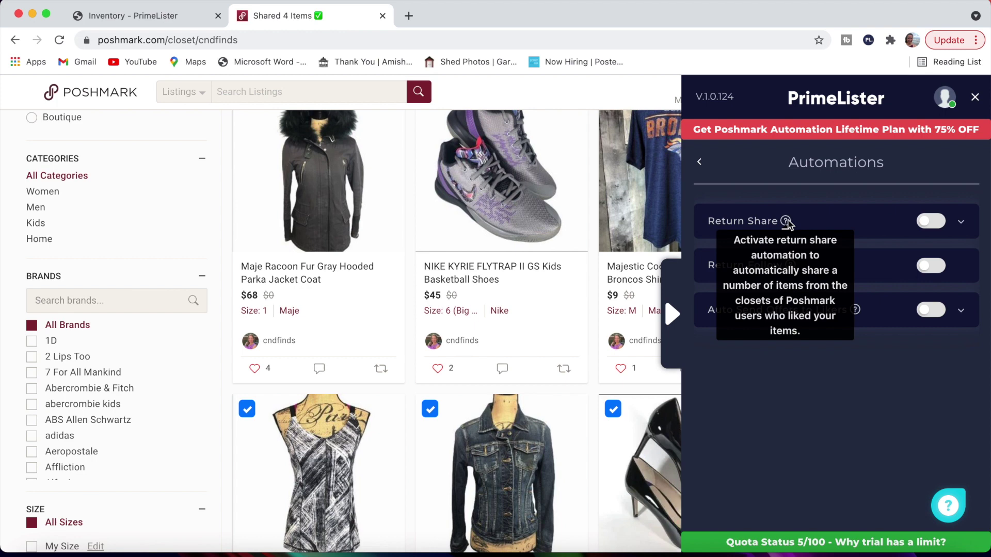
{"action": "left_click", "coordinate": [935, 223]}
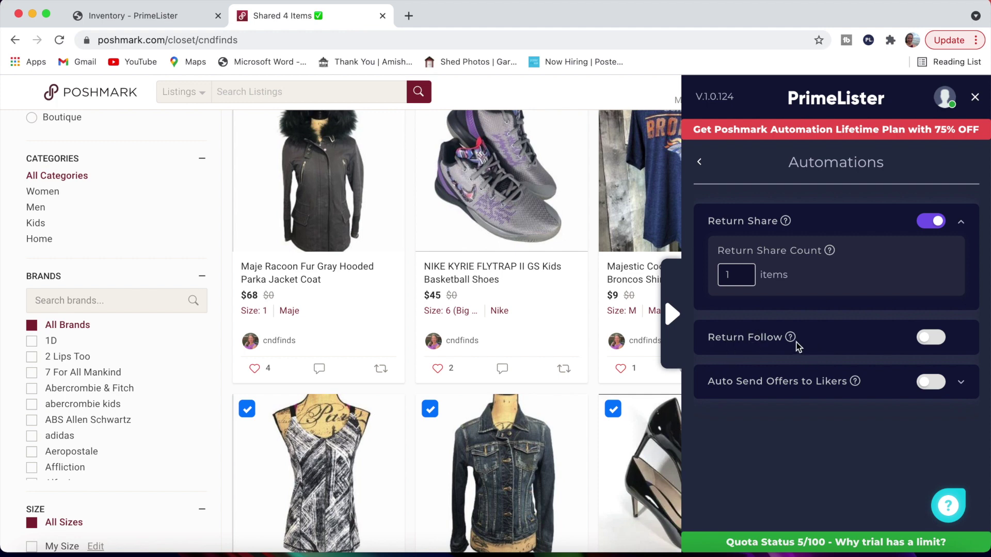
{"action": "mouse_move", "coordinate": [792, 338]}
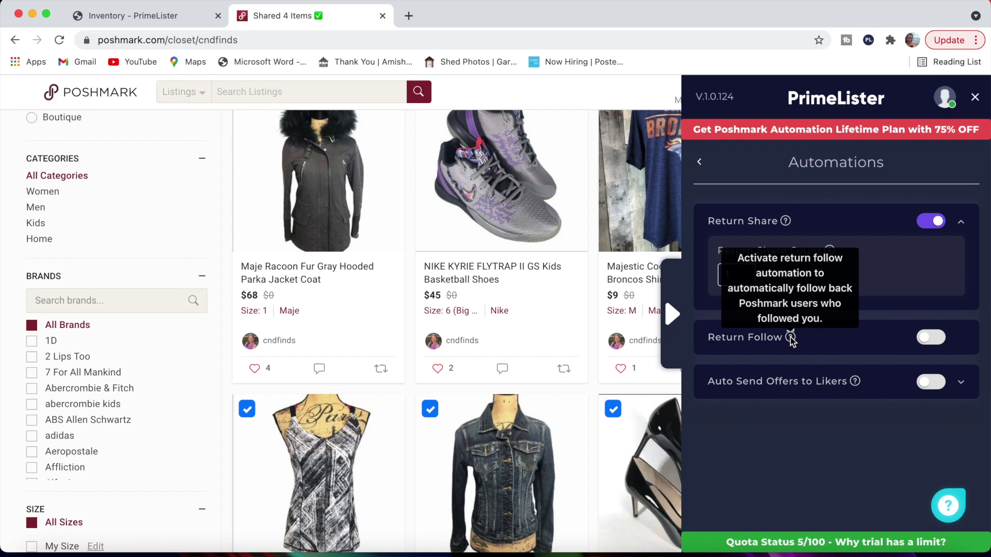
{"action": "left_click", "coordinate": [932, 340]}
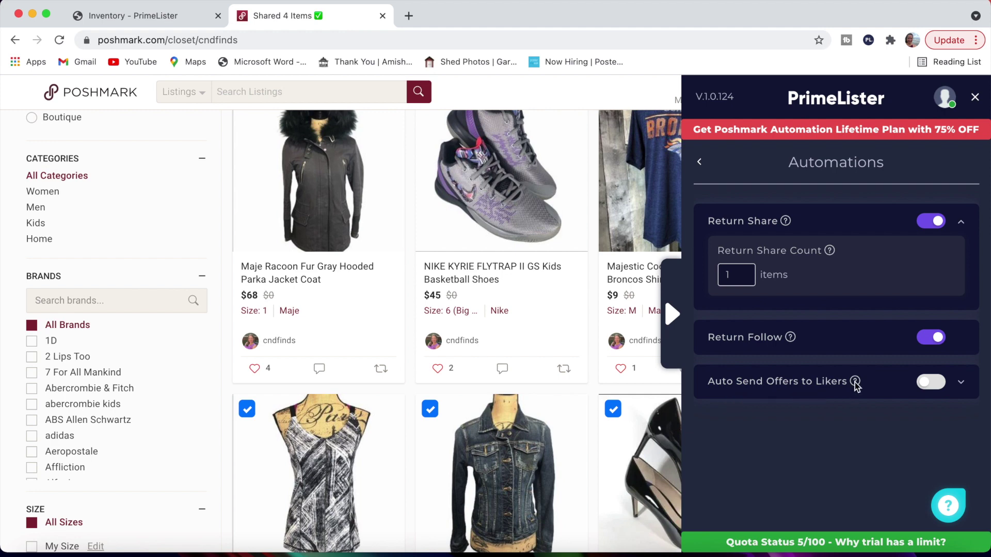
{"action": "mouse_move", "coordinate": [855, 383]}
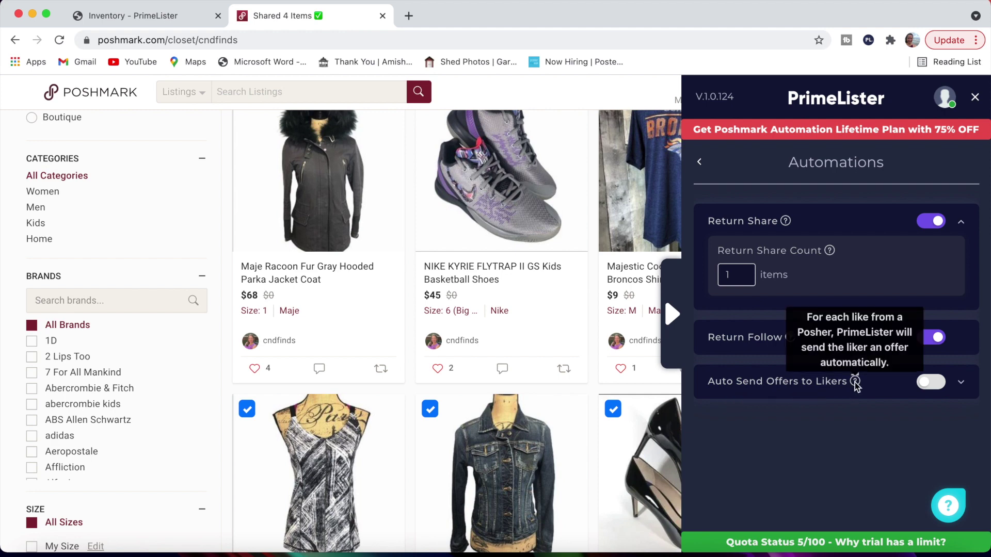
{"action": "left_click", "coordinate": [931, 382]}
Keep offers to likers at 45-minute delay, 10% off, original shipping, with the listing-age filter off
{"action": "scroll", "coordinate": [805, 429], "scroll_direction": "down", "scroll_amount": 5}
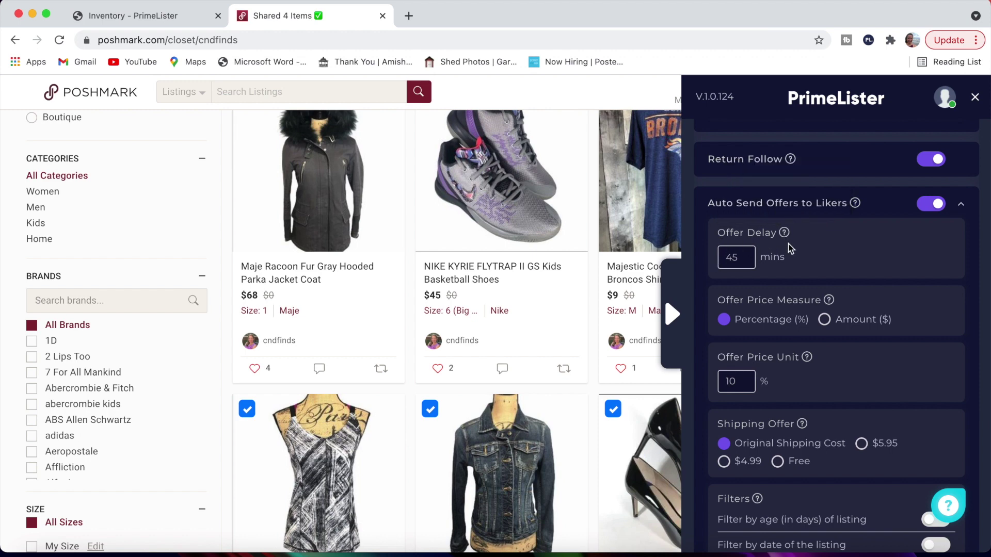
{"action": "scroll", "coordinate": [789, 244], "scroll_direction": "down", "scroll_amount": 1}
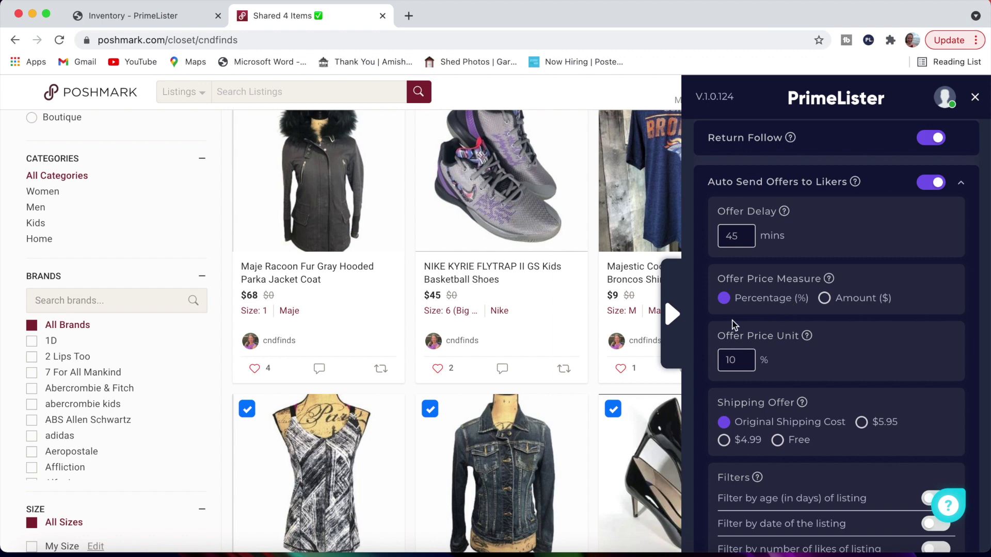
{"action": "scroll", "coordinate": [752, 374], "scroll_direction": "down", "scroll_amount": 3}
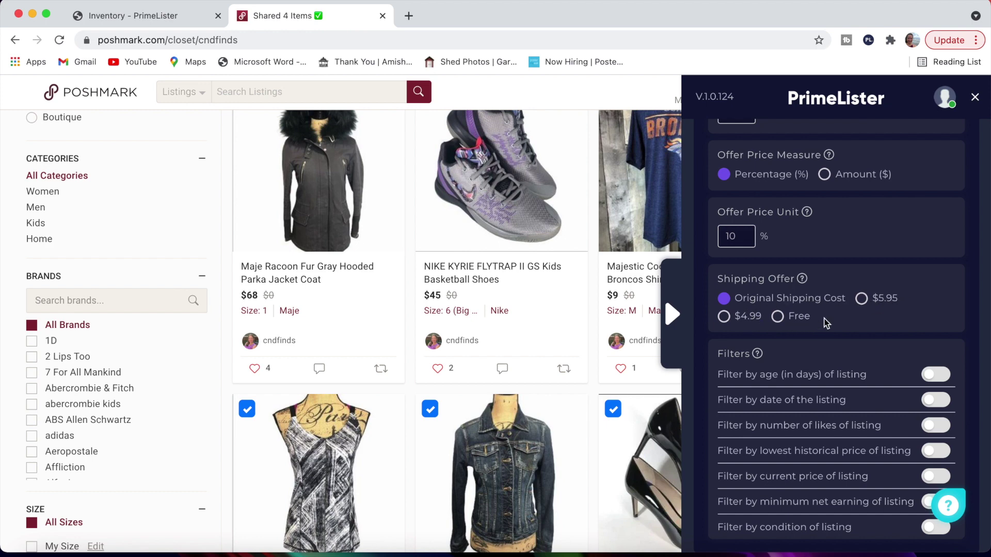
{"action": "scroll", "coordinate": [824, 323], "scroll_direction": "down", "scroll_amount": 5}
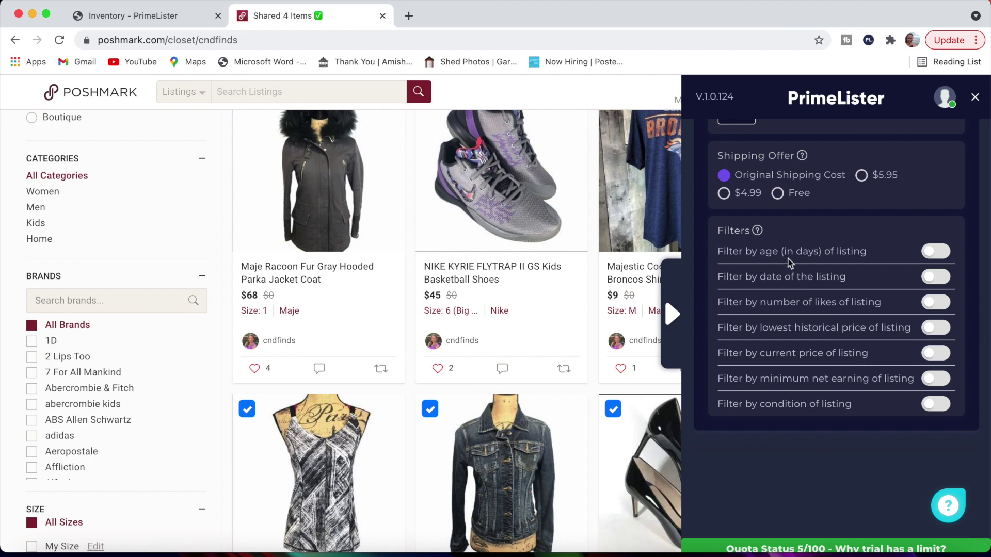
{"action": "left_click", "coordinate": [936, 253]}
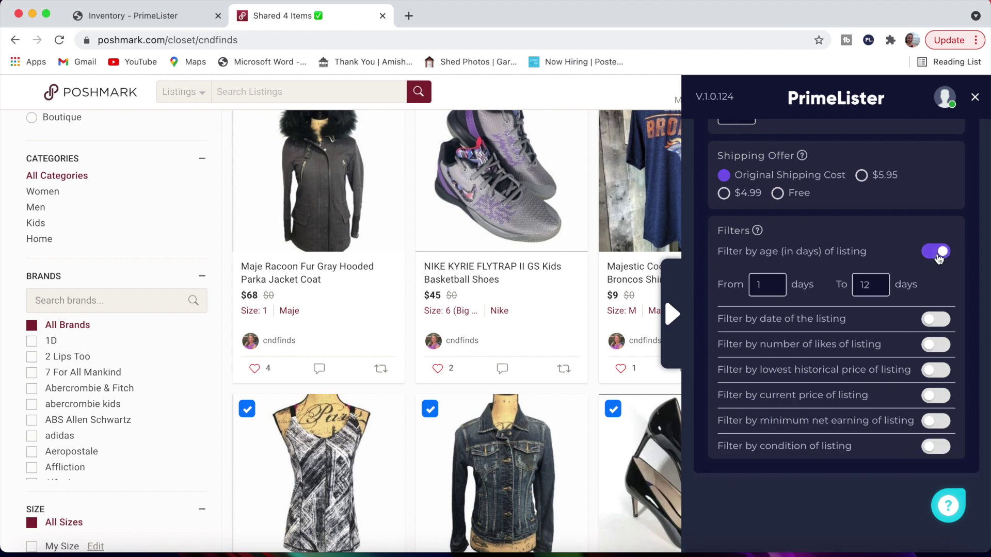
{"action": "left_click", "coordinate": [936, 254]}
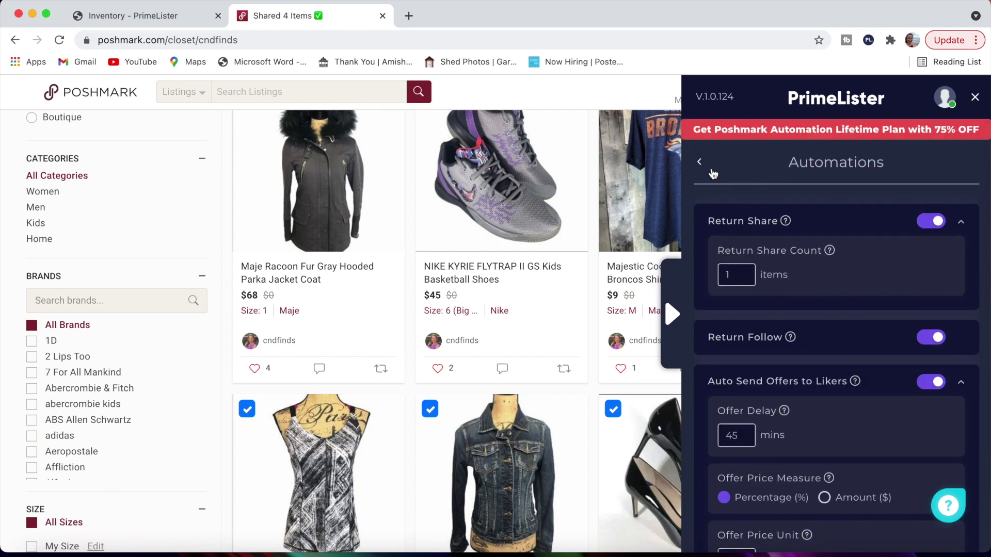
{"action": "left_click", "coordinate": [700, 164]}
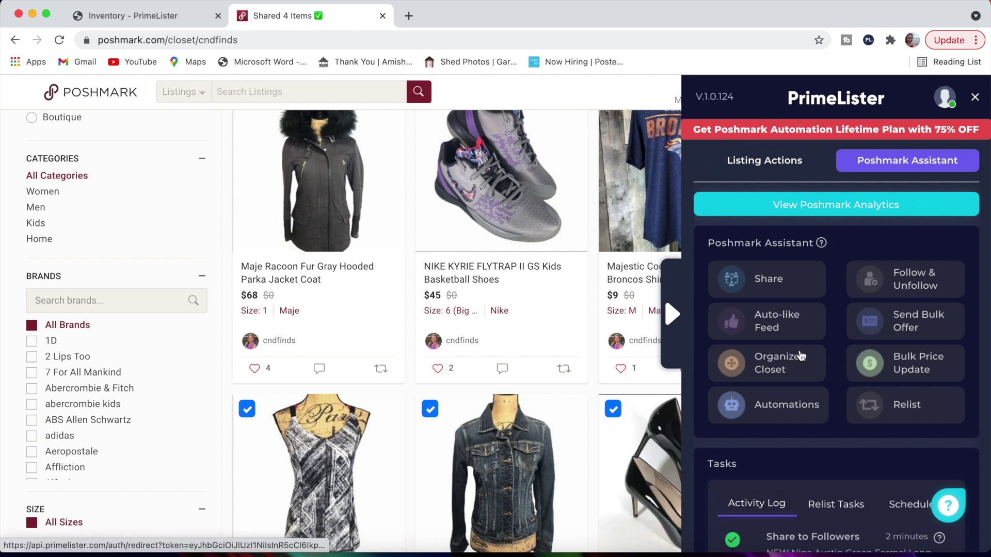
Open Follow & Unfollow, show the closet's Followers list, and start Follow people (max 1000)
{"action": "left_click", "coordinate": [922, 277]}
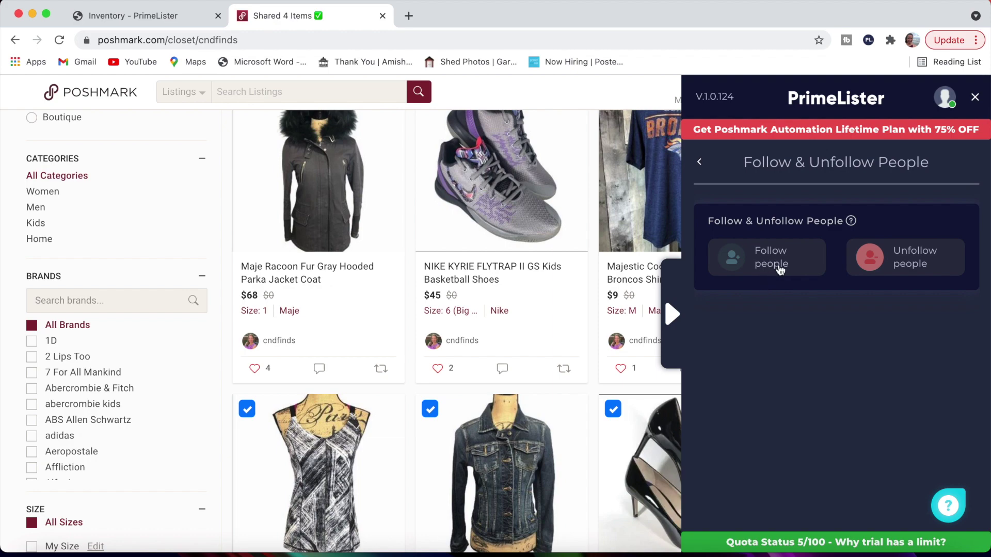
{"action": "scroll", "coordinate": [504, 265], "scroll_direction": "up", "scroll_amount": 6}
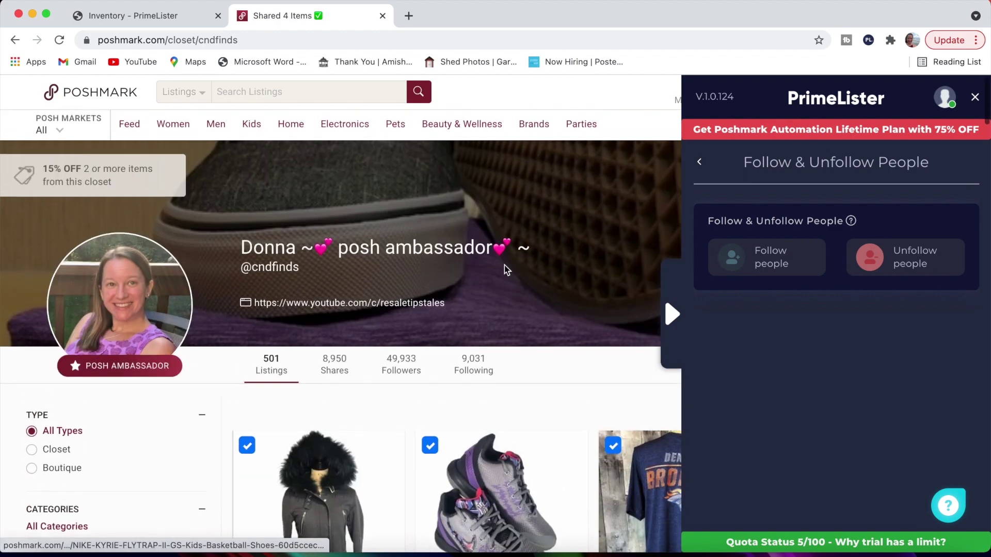
{"action": "scroll", "coordinate": [504, 265], "scroll_direction": "down", "scroll_amount": 3}
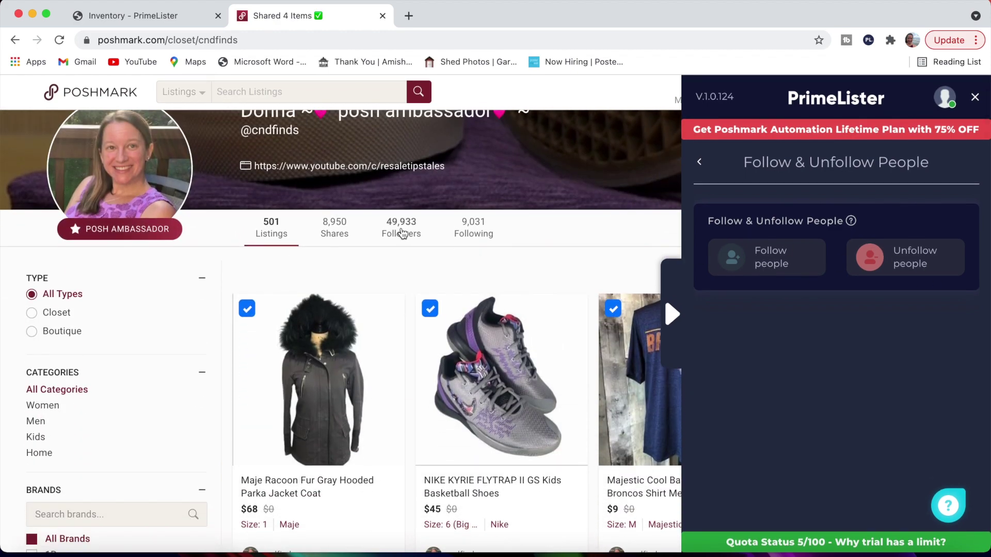
{"action": "left_click", "coordinate": [402, 233]}
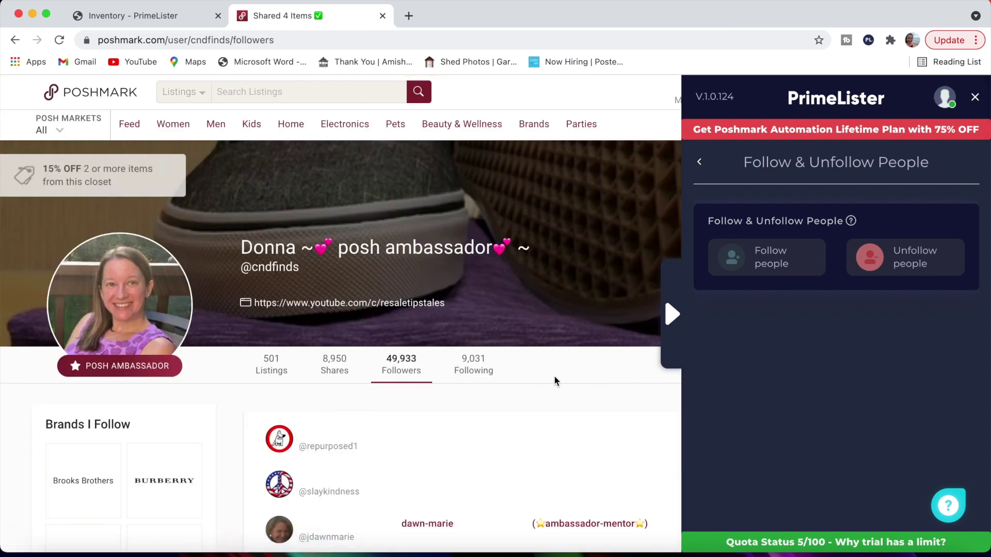
{"action": "scroll", "coordinate": [555, 381], "scroll_direction": "down", "scroll_amount": 2}
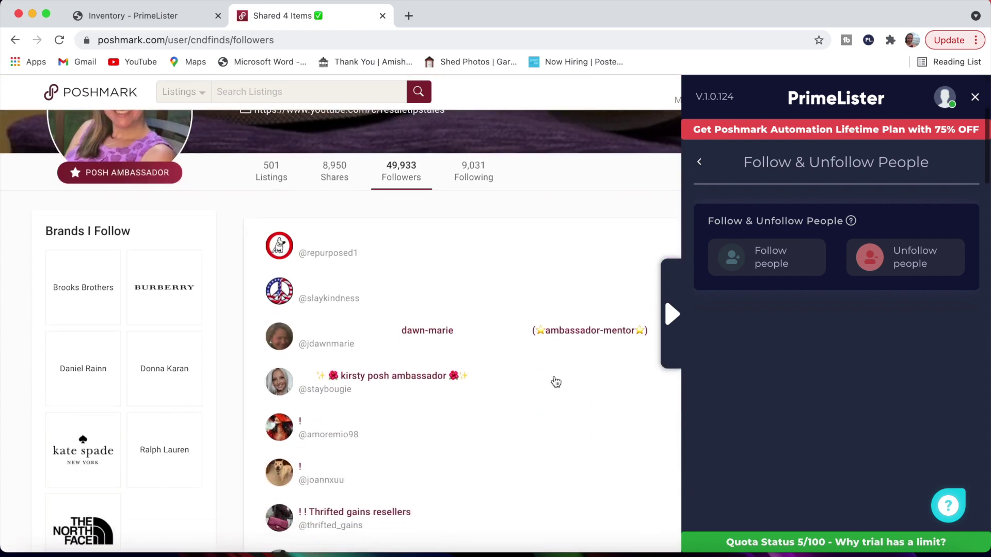
{"action": "left_click", "coordinate": [781, 257]}
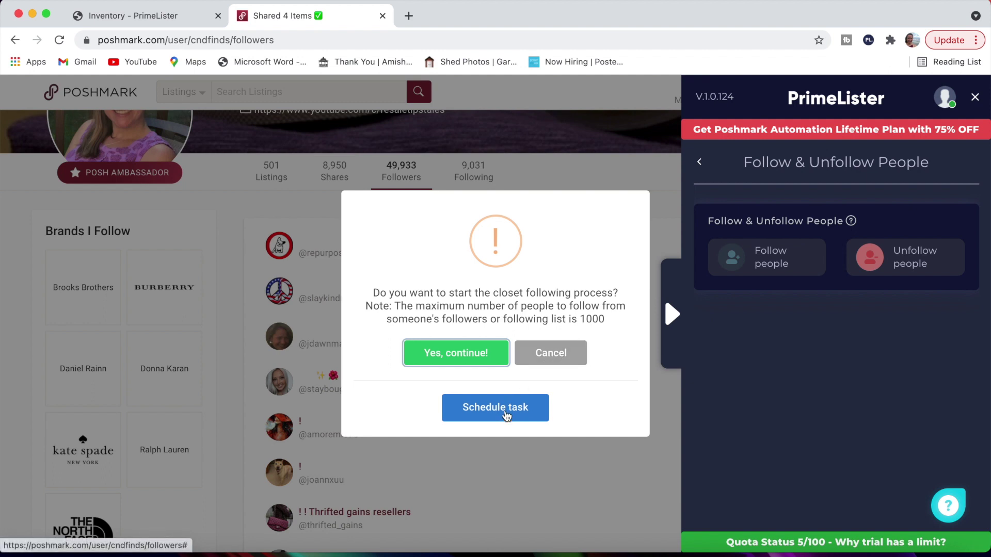
Set the follow task to repeat every day at 3:00 PM, then cancel the scheduler
{"action": "left_click", "coordinate": [507, 416]}
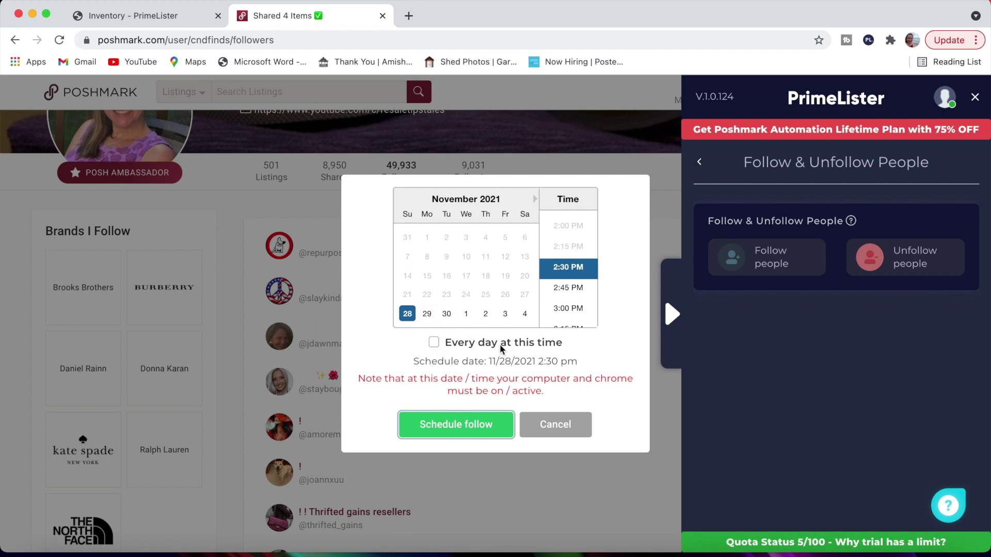
{"action": "left_click", "coordinate": [434, 344]}
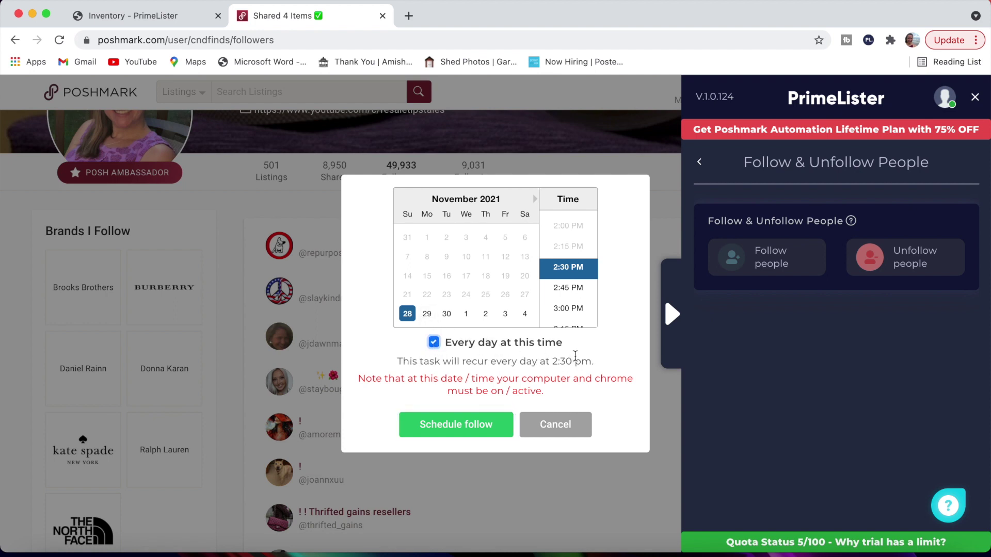
{"action": "left_click", "coordinate": [569, 289]}
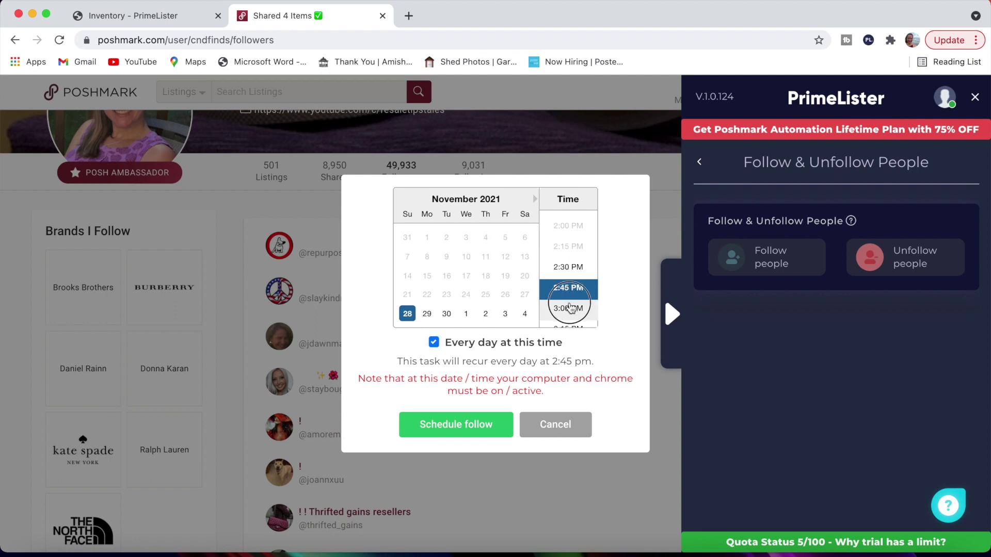
{"action": "left_click", "coordinate": [568, 308]}
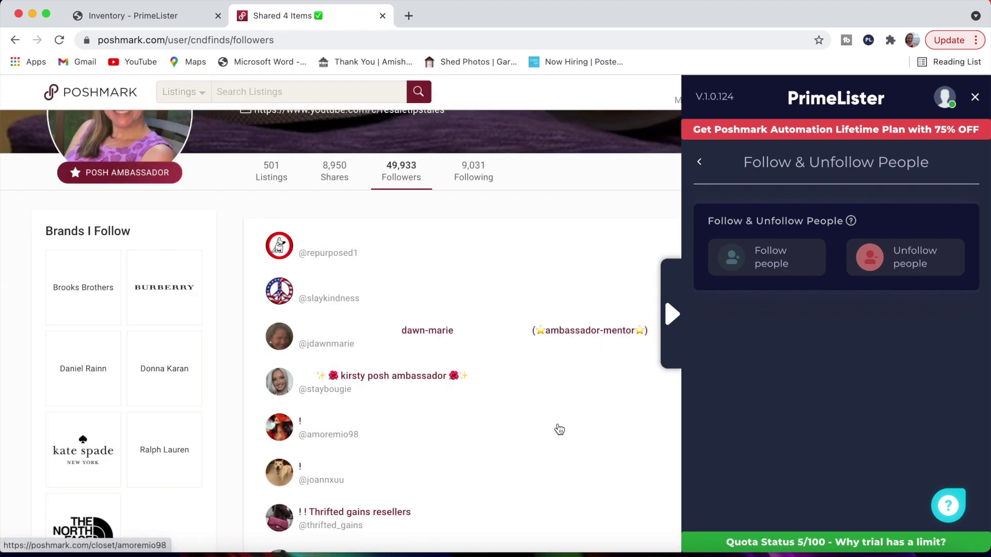
{"action": "left_click", "coordinate": [554, 424]}
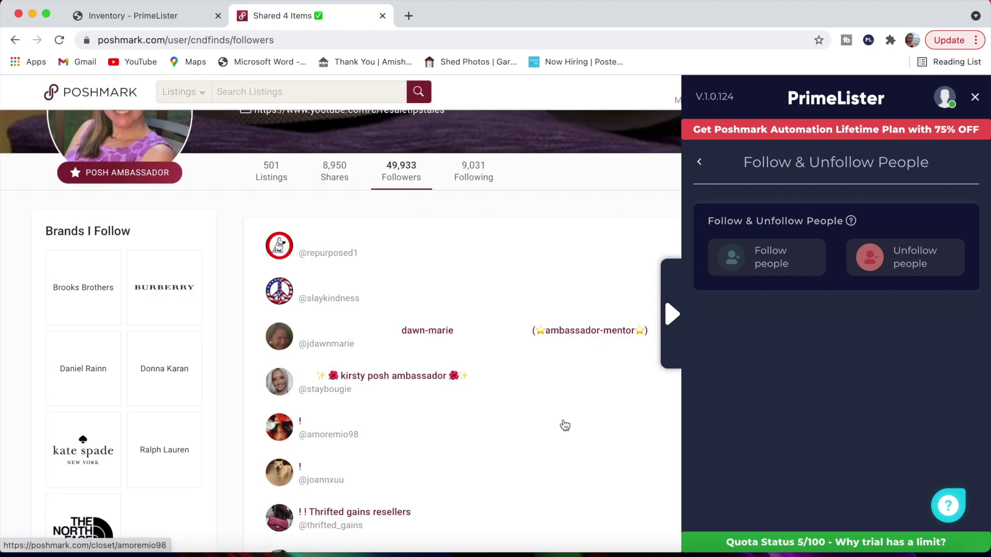
Cancel the Unfollow people confirmation and go back to the Poshmark Assistant menu
{"action": "left_click", "coordinate": [912, 259]}
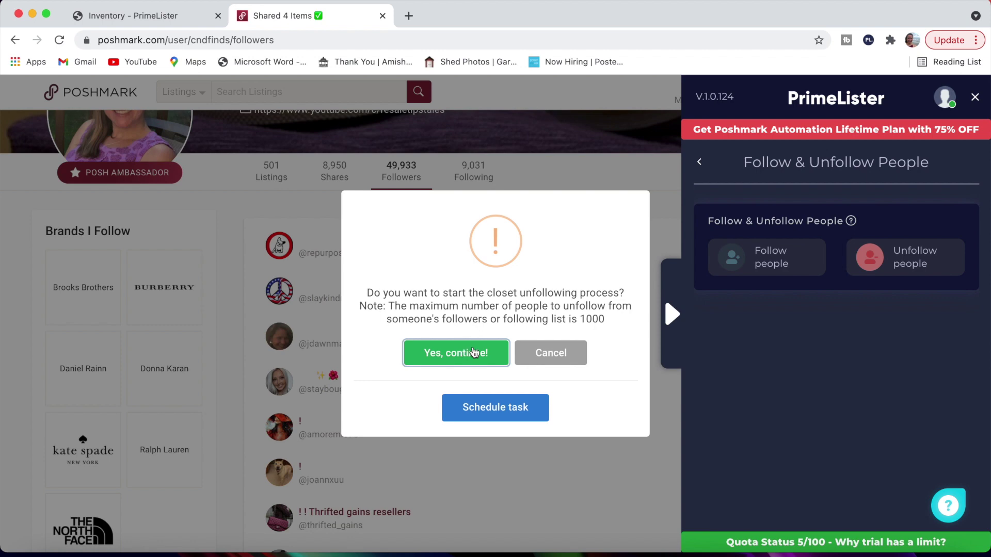
{"action": "left_click", "coordinate": [544, 358]}
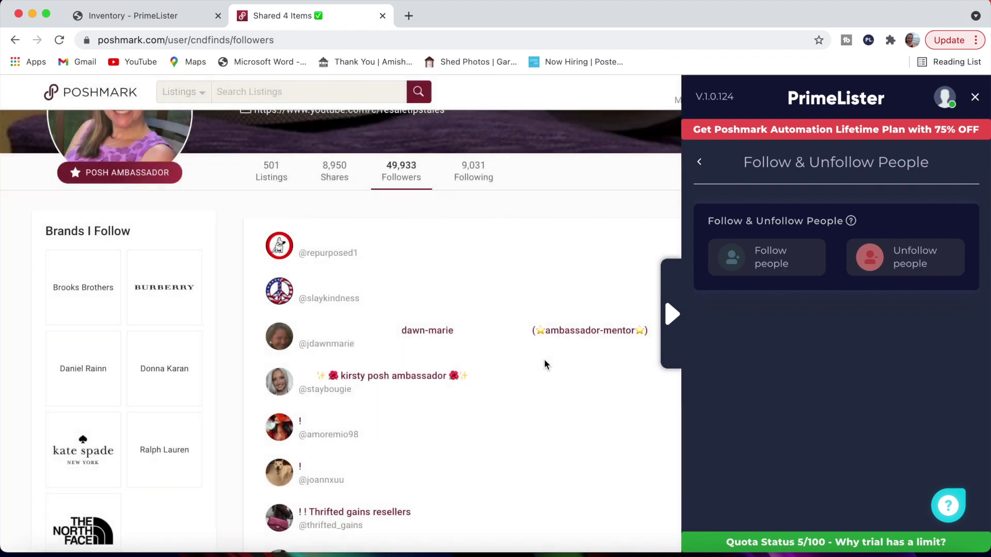
{"action": "left_click", "coordinate": [700, 163]}
Open the Bulk Offer settings beside the closet's 501 listings
{"action": "left_click", "coordinate": [928, 327]}
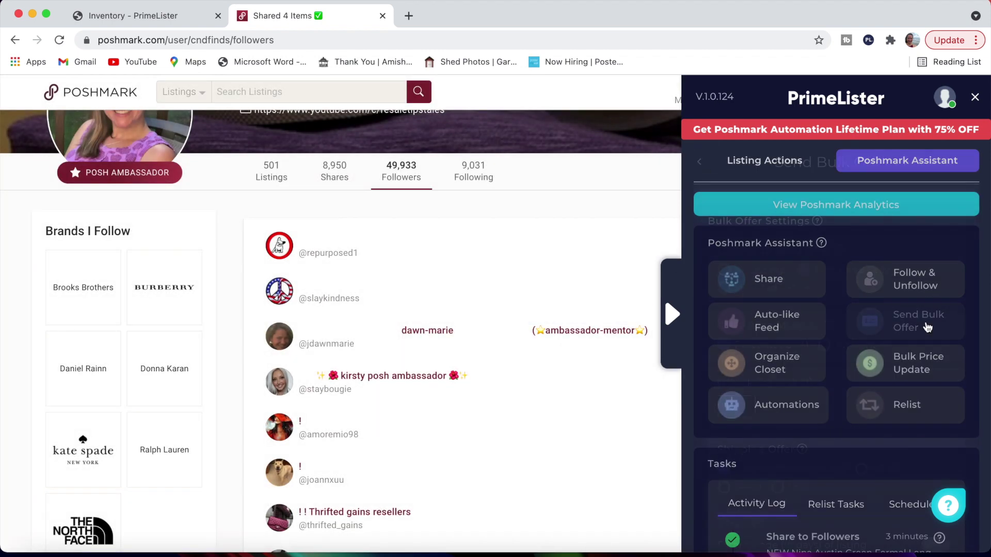
{"action": "scroll", "coordinate": [926, 322], "scroll_direction": "down", "scroll_amount": 3}
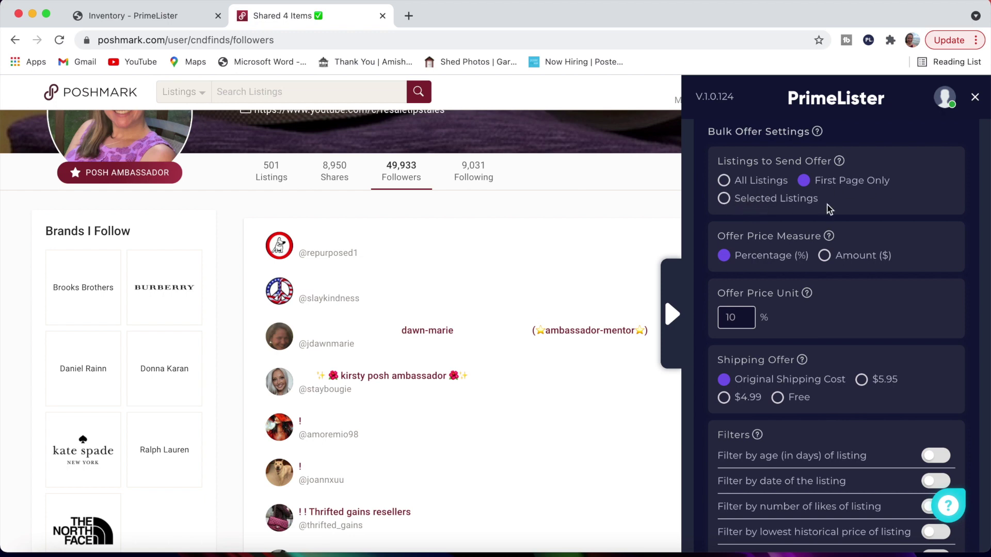
{"action": "scroll", "coordinate": [349, 295], "scroll_direction": "up", "scroll_amount": 5}
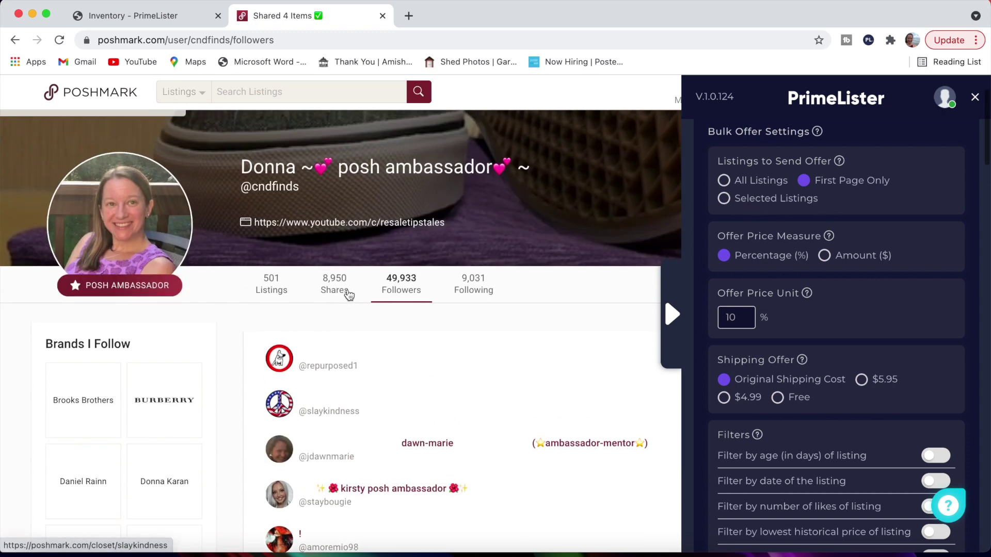
{"action": "left_click", "coordinate": [279, 350]}
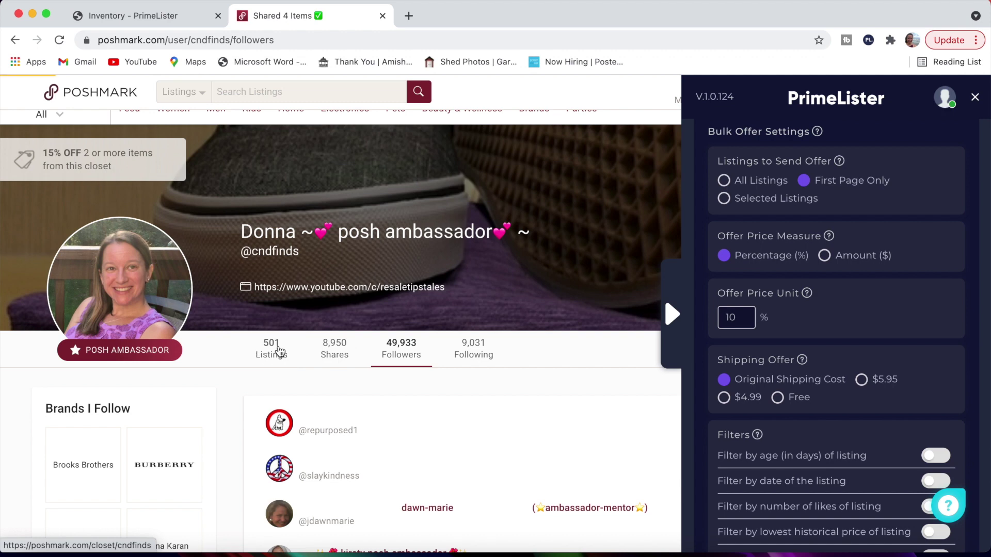
{"action": "scroll", "coordinate": [879, 327], "scroll_direction": "down", "scroll_amount": 5}
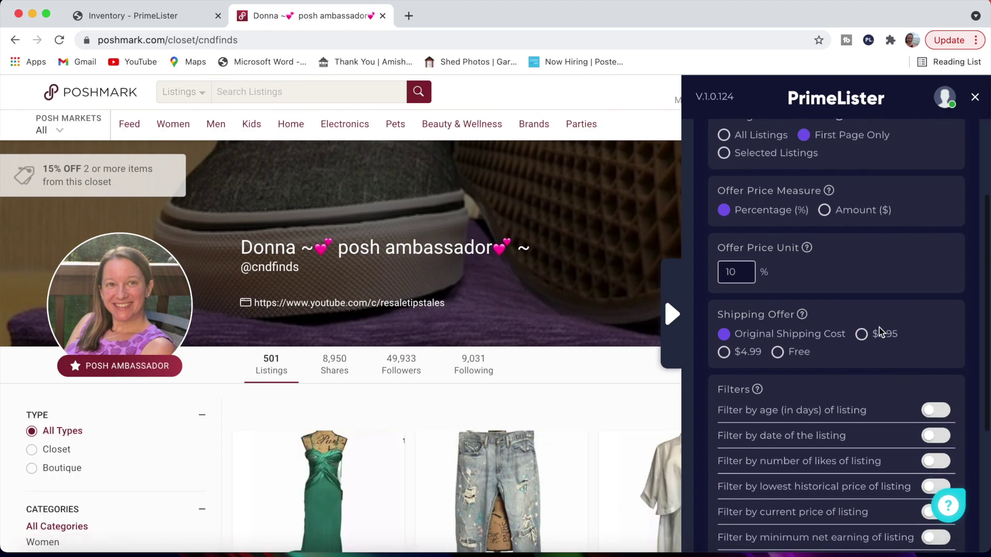
{"action": "scroll", "coordinate": [879, 327], "scroll_direction": "up", "scroll_amount": 2}
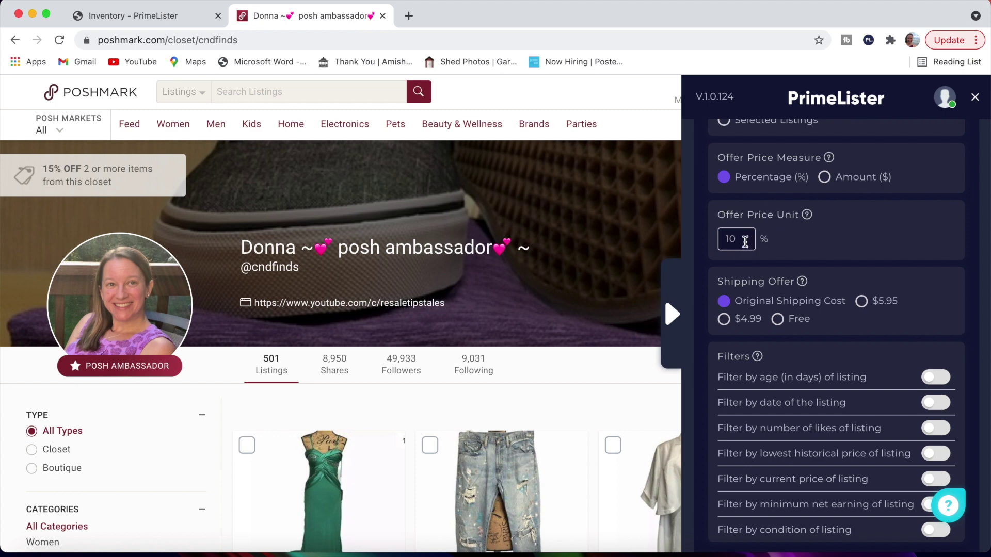
Try a dollar-amount offer, then return to 10% with original shipping cost
{"action": "left_click", "coordinate": [825, 177]}
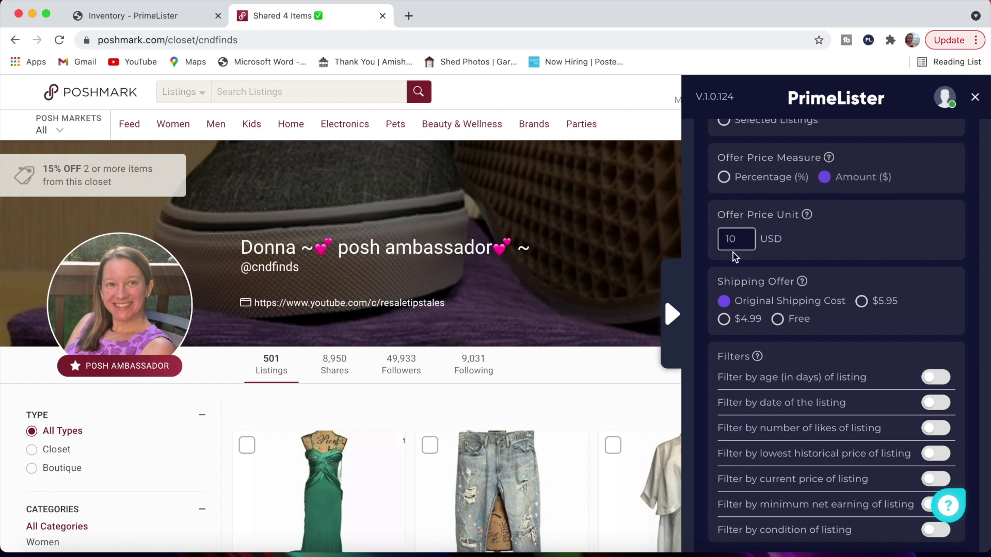
{"action": "left_click", "coordinate": [724, 177]}
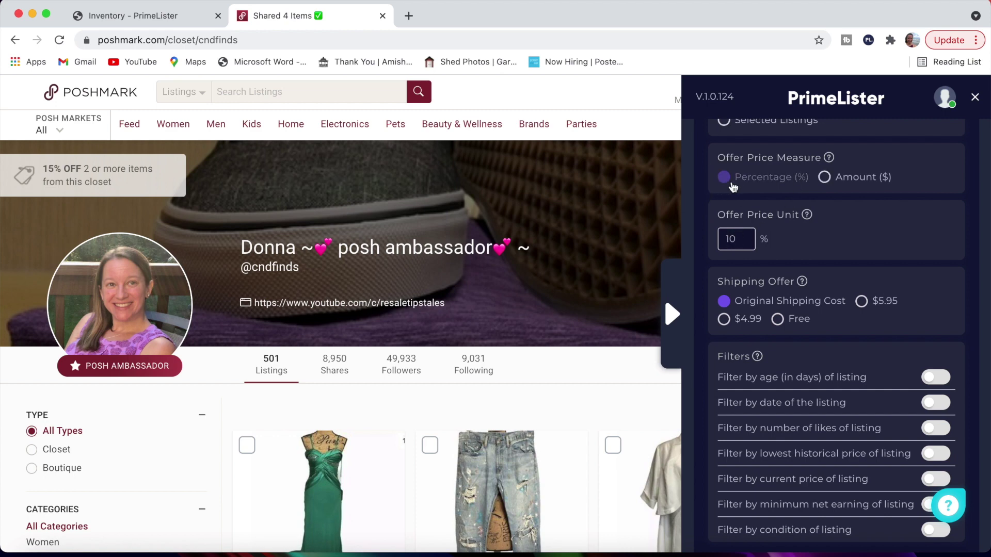
{"action": "scroll", "coordinate": [837, 206], "scroll_direction": "down", "scroll_amount": 1}
{"action": "scroll", "coordinate": [837, 209], "scroll_direction": "down", "scroll_amount": 3}
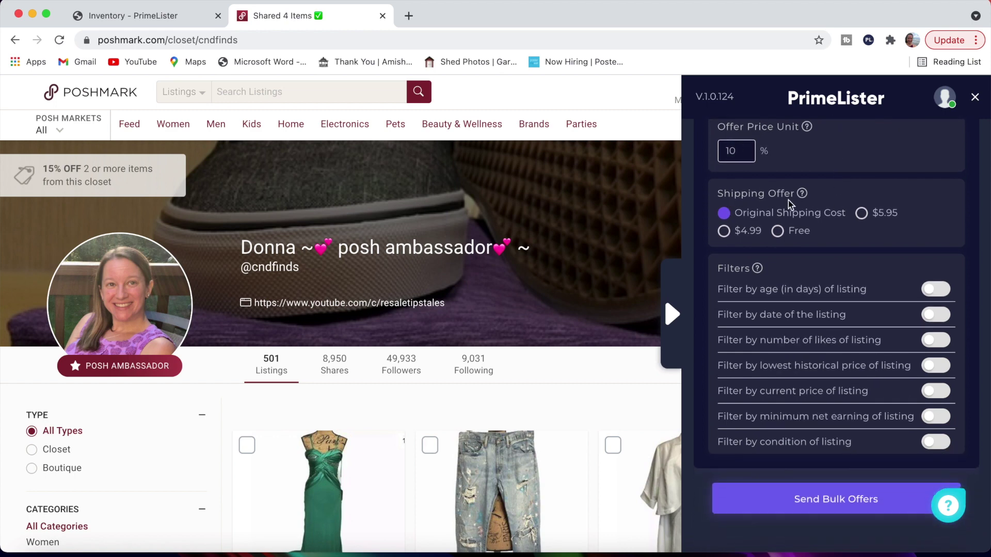
{"action": "scroll", "coordinate": [864, 213], "scroll_direction": "down", "scroll_amount": 3}
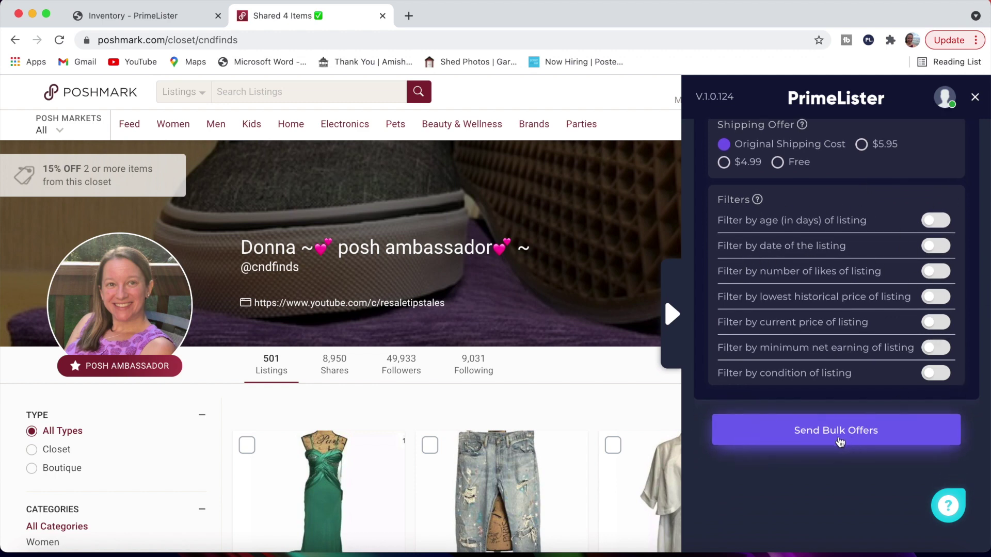
{"action": "scroll", "coordinate": [845, 327], "scroll_direction": "up", "scroll_amount": 10}
{"action": "scroll", "coordinate": [844, 327], "scroll_direction": "down", "scroll_amount": 2}
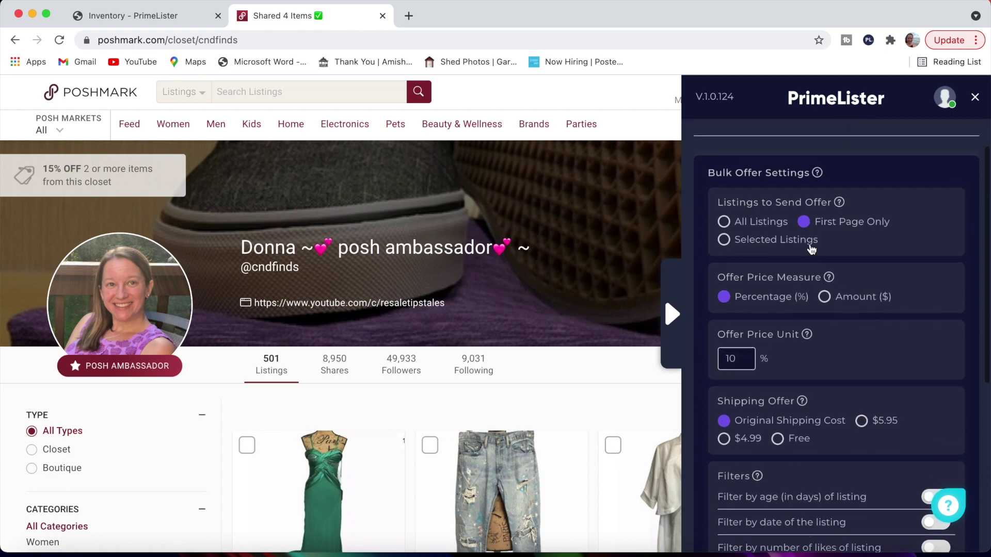
Target Selected Listings and tick the green formal dress and splatter jeans
{"action": "left_click", "coordinate": [724, 223]}
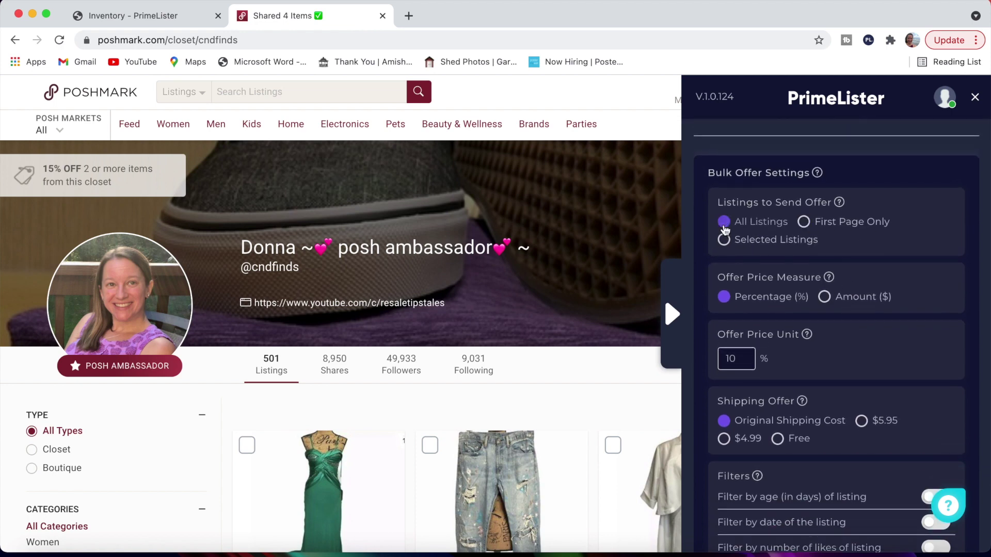
{"action": "left_click", "coordinate": [724, 239]}
{"action": "left_click", "coordinate": [247, 446]}
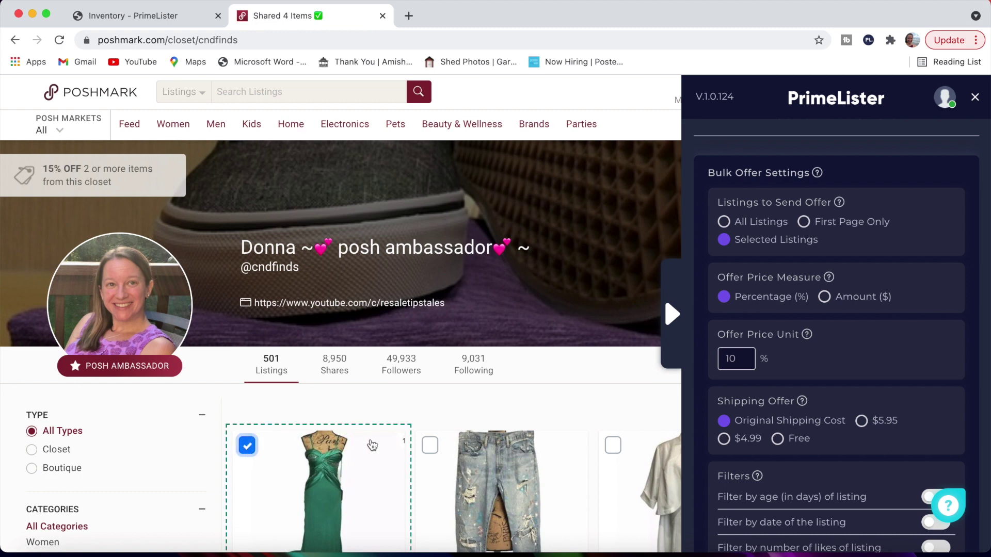
{"action": "left_click", "coordinate": [421, 446]}
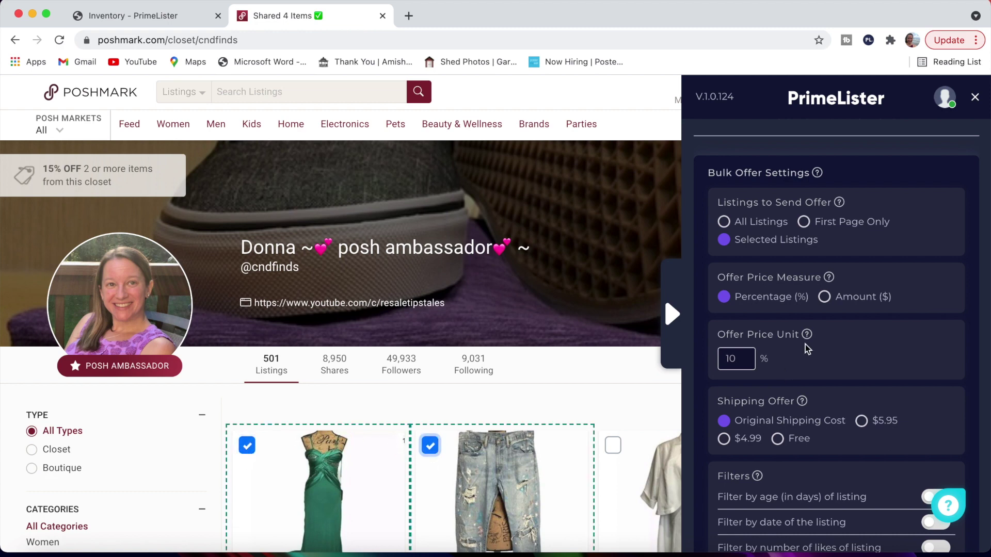
{"action": "scroll", "coordinate": [805, 345], "scroll_direction": "down", "scroll_amount": 5}
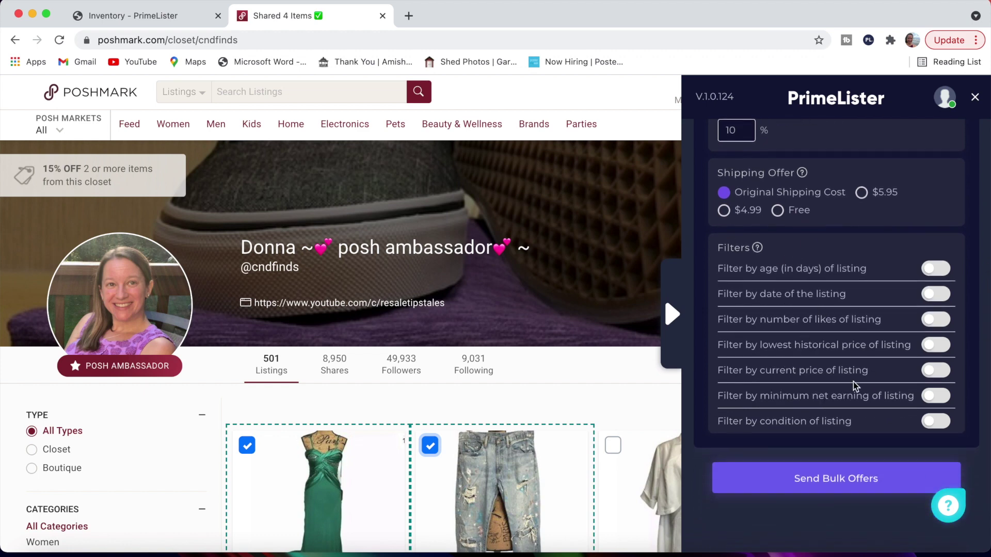
Send the 10% offers to the 2 listings, close the summary, and untick both
{"action": "left_click", "coordinate": [851, 487]}
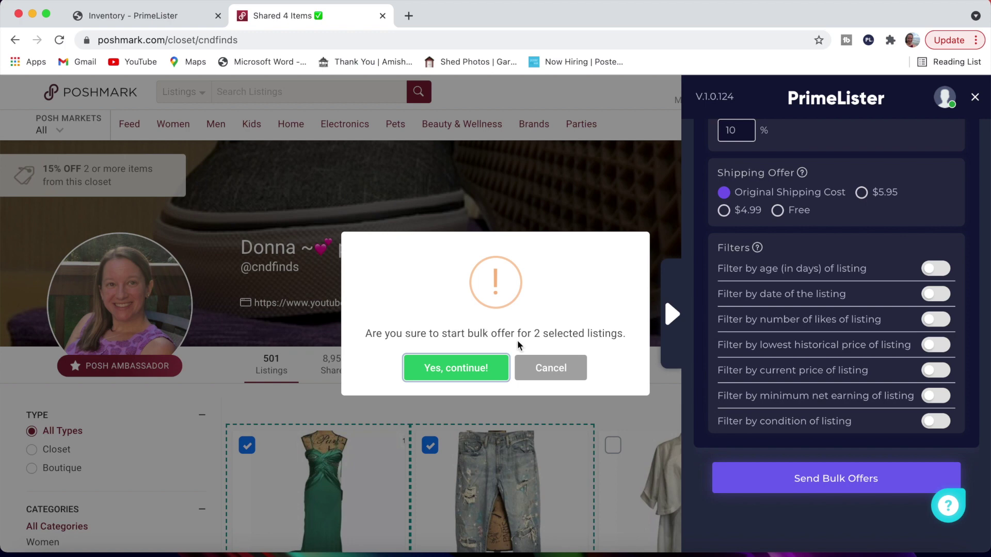
{"action": "left_click", "coordinate": [454, 375]}
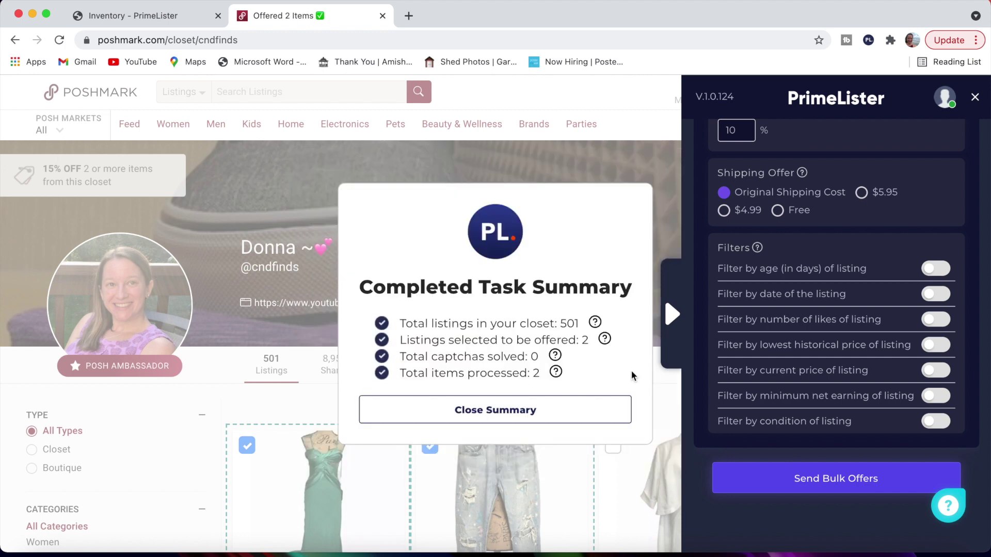
{"action": "left_click", "coordinate": [480, 410]}
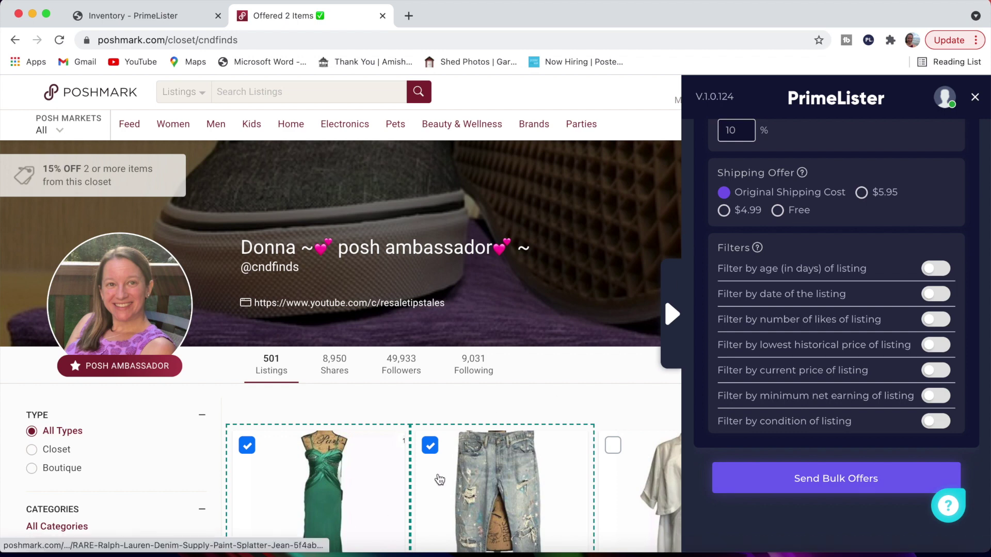
{"action": "left_click", "coordinate": [431, 446]}
{"action": "left_click", "coordinate": [246, 447]}
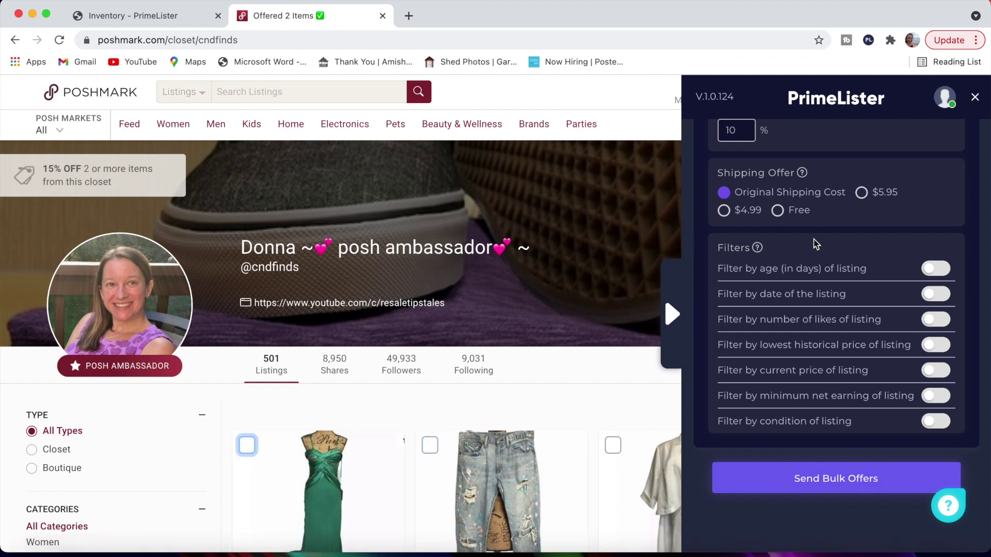
{"action": "scroll", "coordinate": [813, 228], "scroll_direction": "up", "scroll_amount": 5}
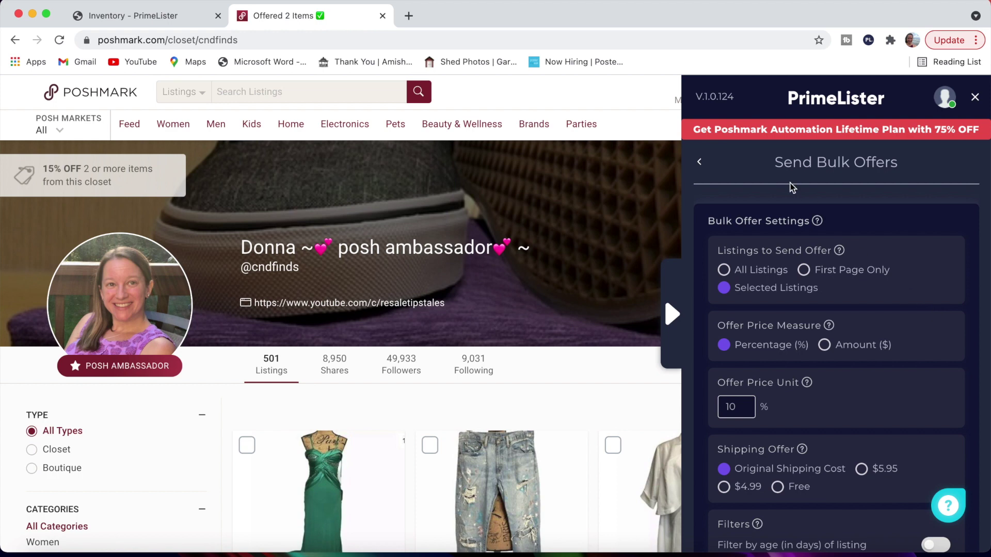
Return to the assistant menu, view the two Bulk offer log entries, and open Relist settings
{"action": "left_click", "coordinate": [701, 163]}
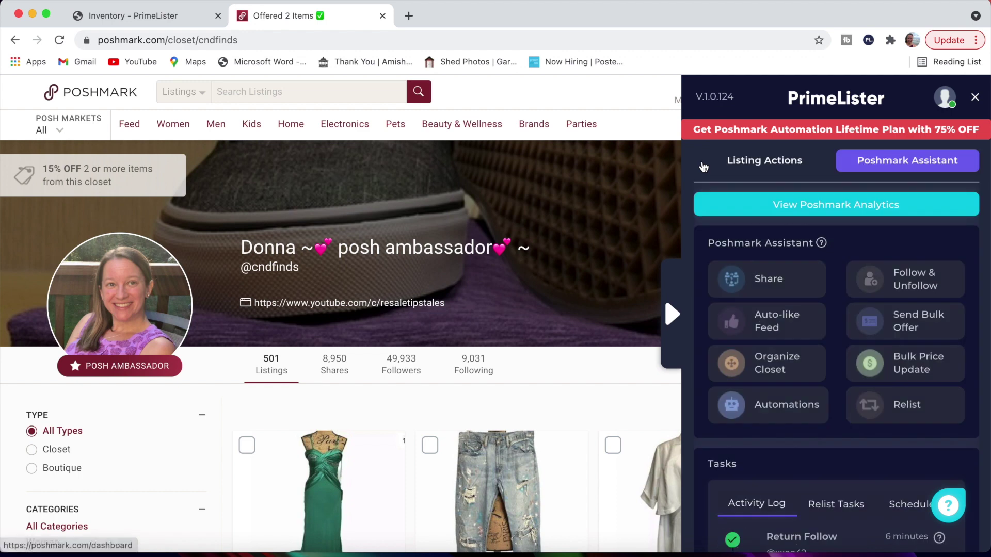
{"action": "scroll", "coordinate": [940, 417], "scroll_direction": "down", "scroll_amount": 3}
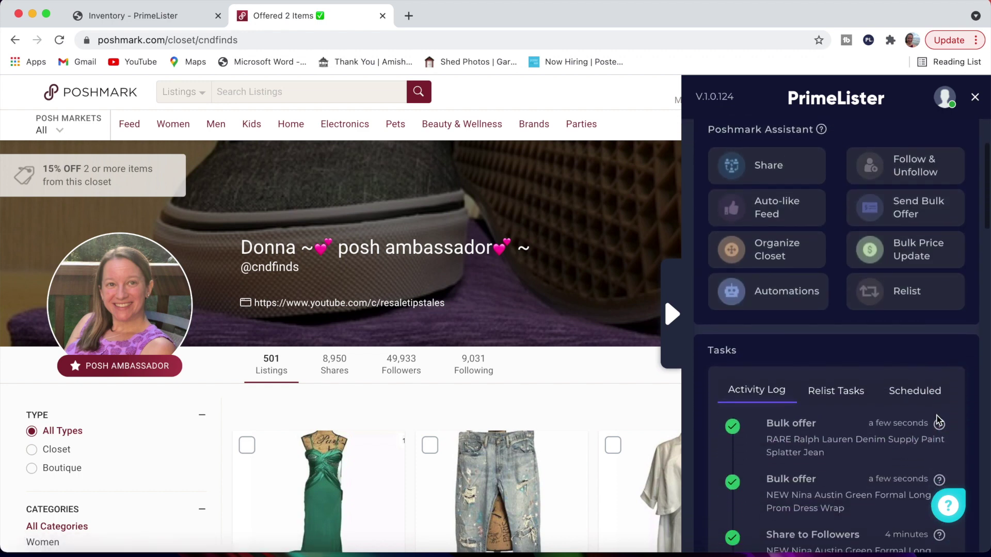
{"action": "left_click", "coordinate": [906, 291]}
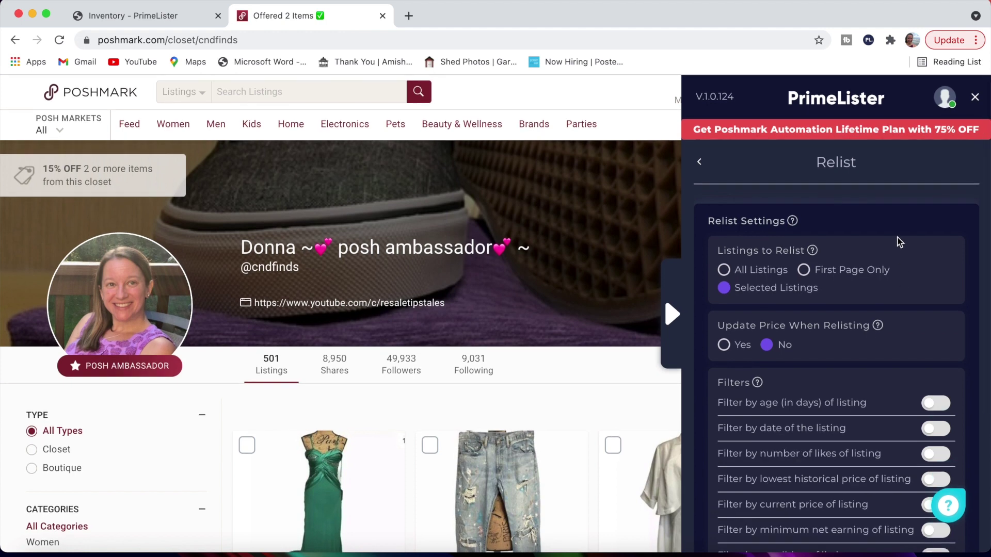
Select the white dress for relisting with Update Price When Relisting left at No
{"action": "scroll", "coordinate": [899, 242], "scroll_direction": "down", "scroll_amount": 3}
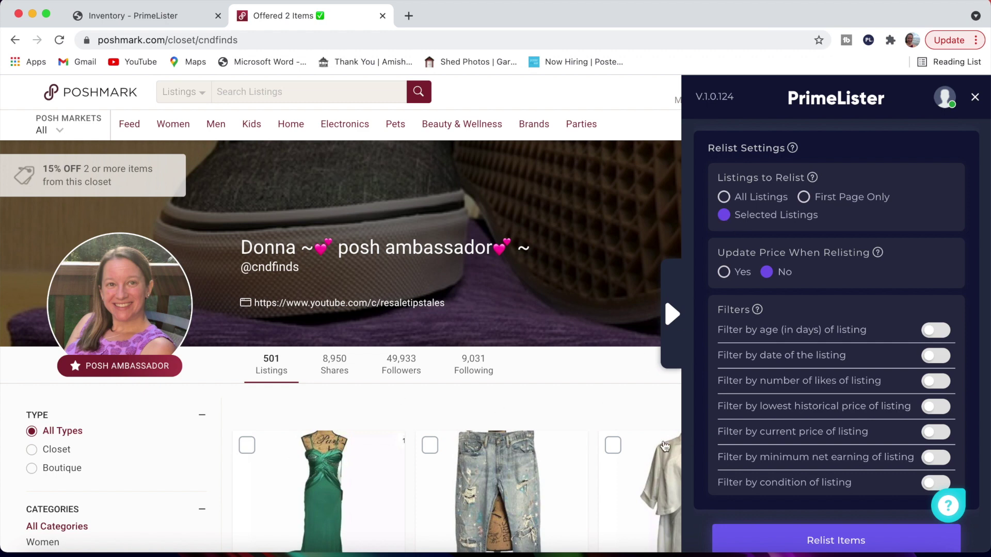
{"action": "left_click", "coordinate": [611, 447]}
{"action": "left_click", "coordinate": [725, 272]}
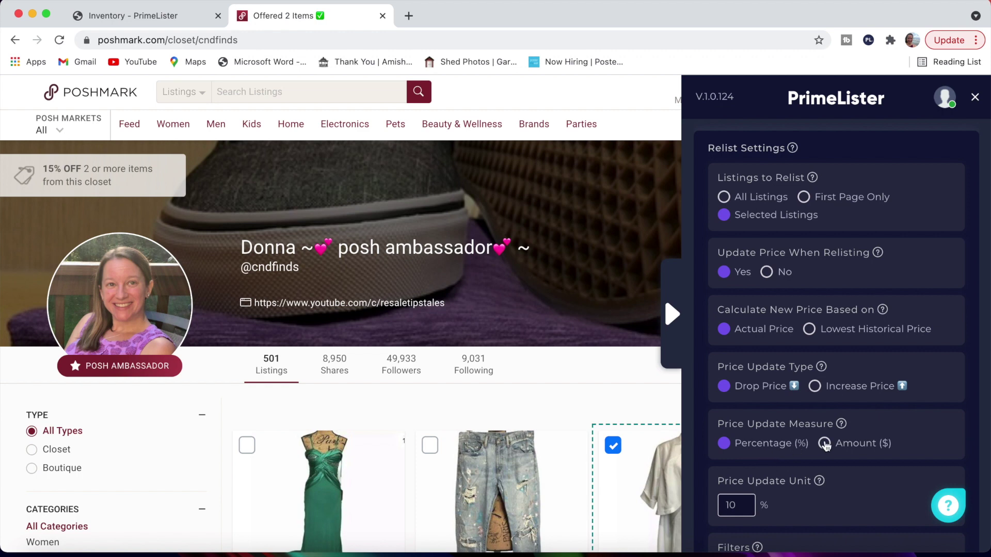
{"action": "scroll", "coordinate": [814, 376], "scroll_direction": "down", "scroll_amount": 2}
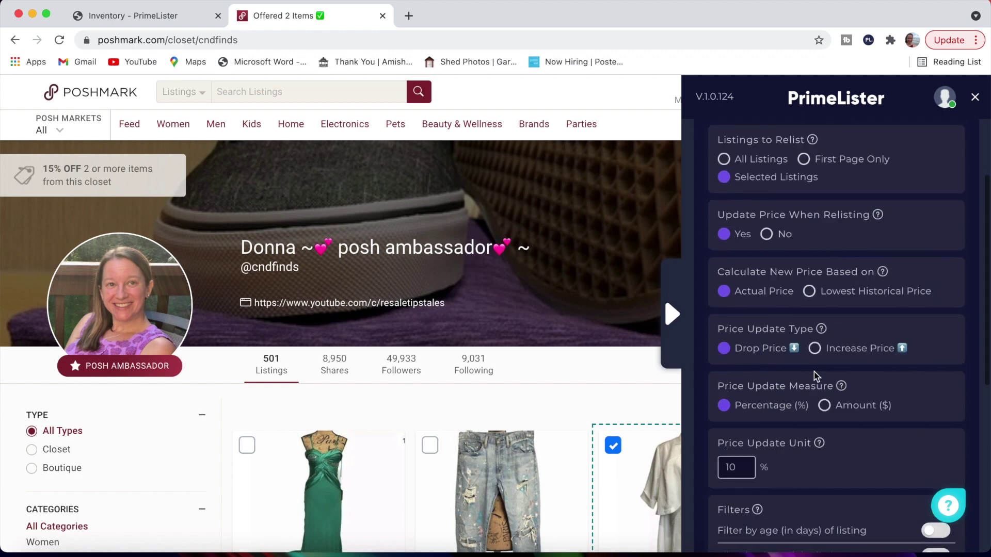
{"action": "scroll", "coordinate": [814, 372], "scroll_direction": "up", "scroll_amount": 3}
{"action": "left_click", "coordinate": [767, 344]}
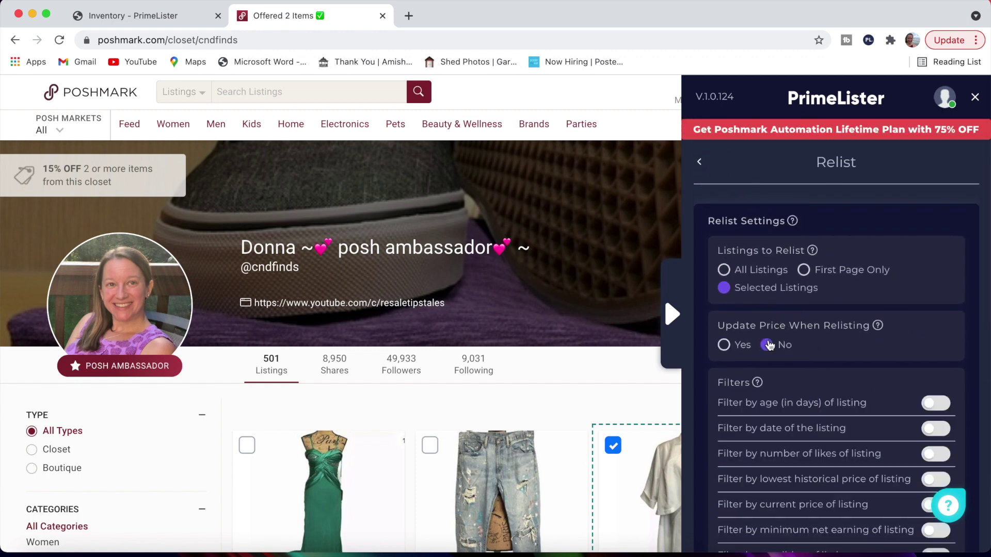
{"action": "scroll", "coordinate": [769, 343], "scroll_direction": "down", "scroll_amount": 5}
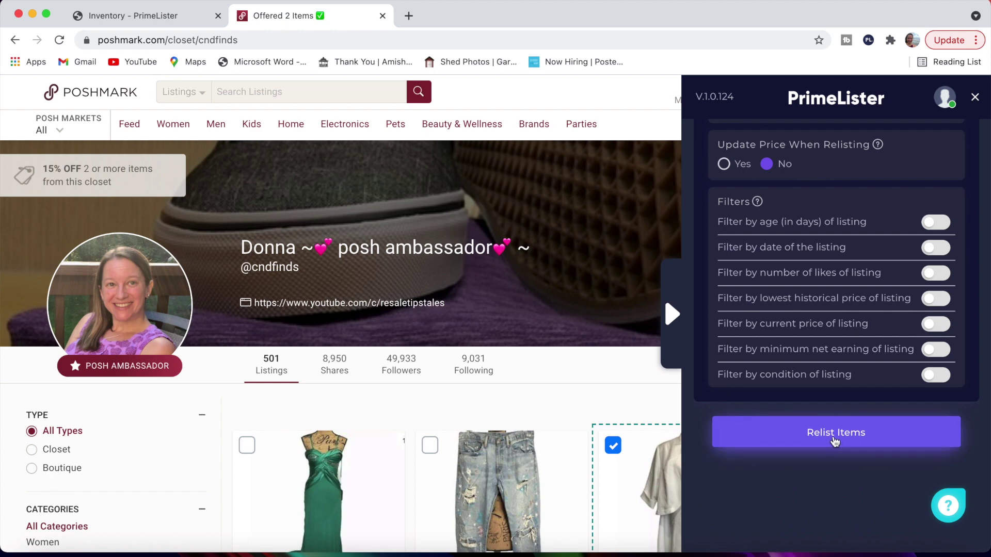
{"action": "left_click", "coordinate": [835, 440]}
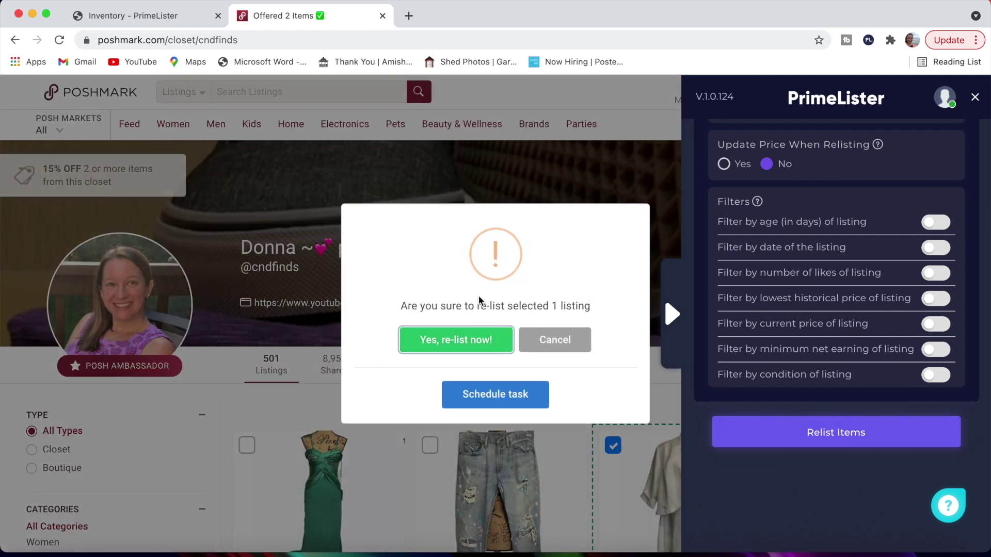
Confirm relisting the white dress now and view its Create Listing - Poshmark tab
{"action": "left_click", "coordinate": [462, 345]}
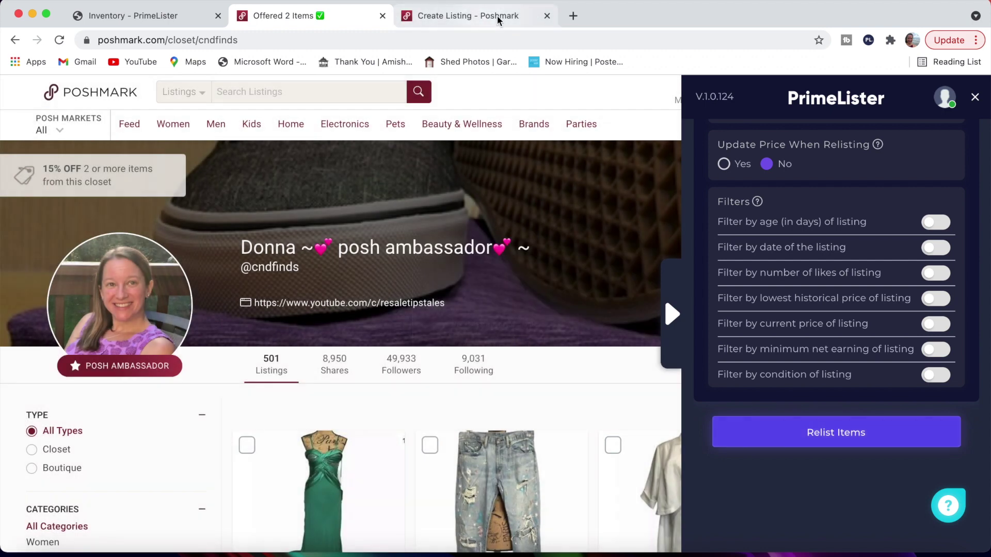
{"action": "left_click", "coordinate": [464, 15]}
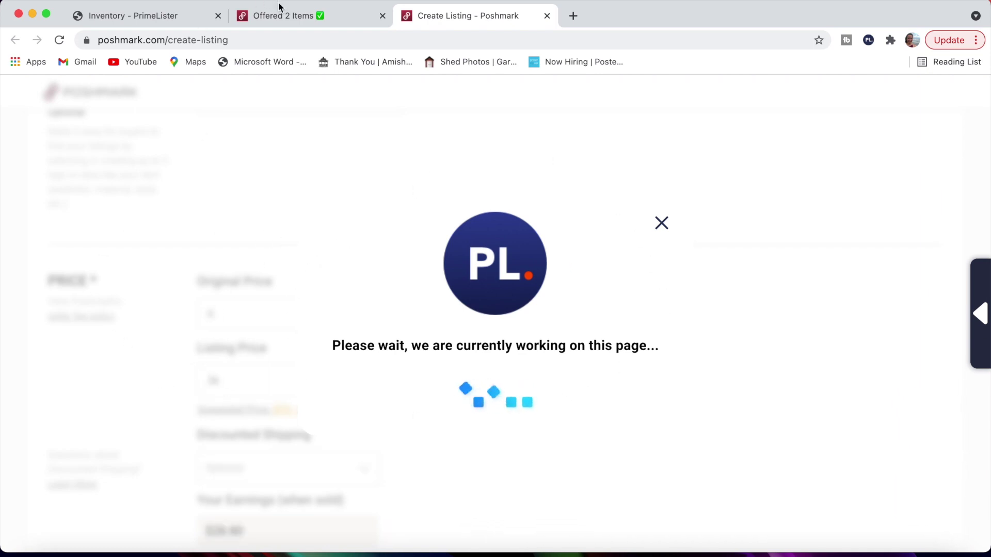
Return to the closet tab and the assistant menu, and review the Activity Log
{"action": "left_click", "coordinate": [284, 20]}
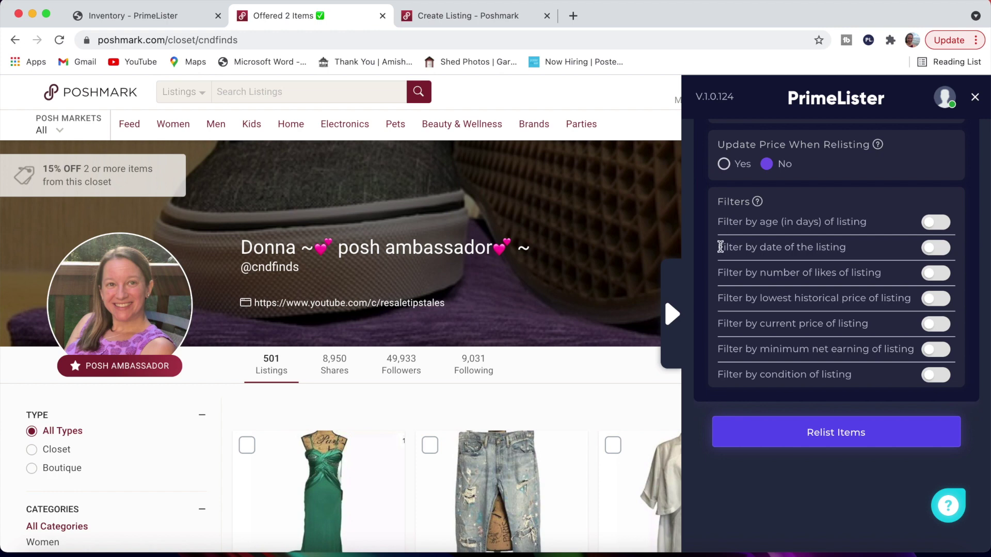
{"action": "scroll", "coordinate": [781, 245], "scroll_direction": "up", "scroll_amount": 5}
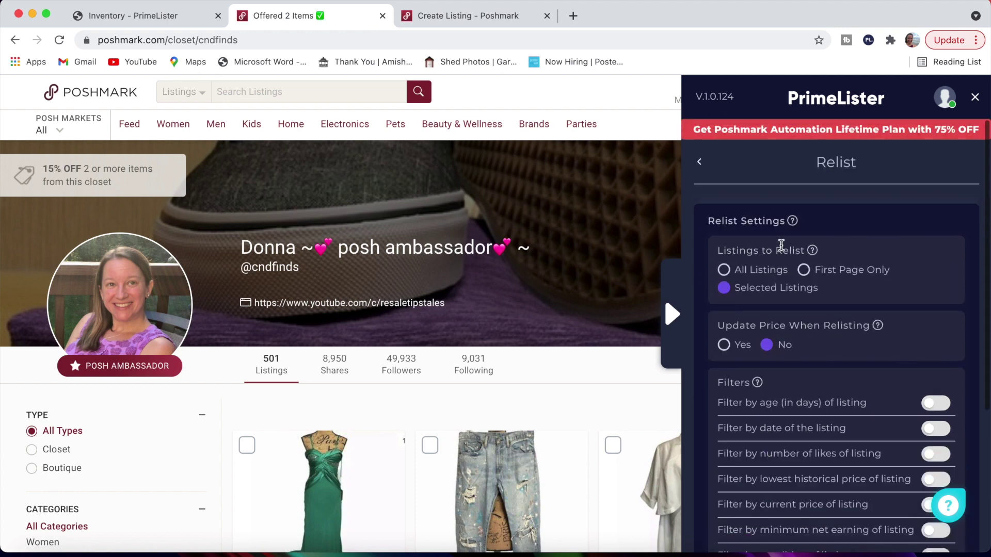
{"action": "left_click", "coordinate": [701, 160]}
{"action": "scroll", "coordinate": [820, 354], "scroll_direction": "down", "scroll_amount": 3}
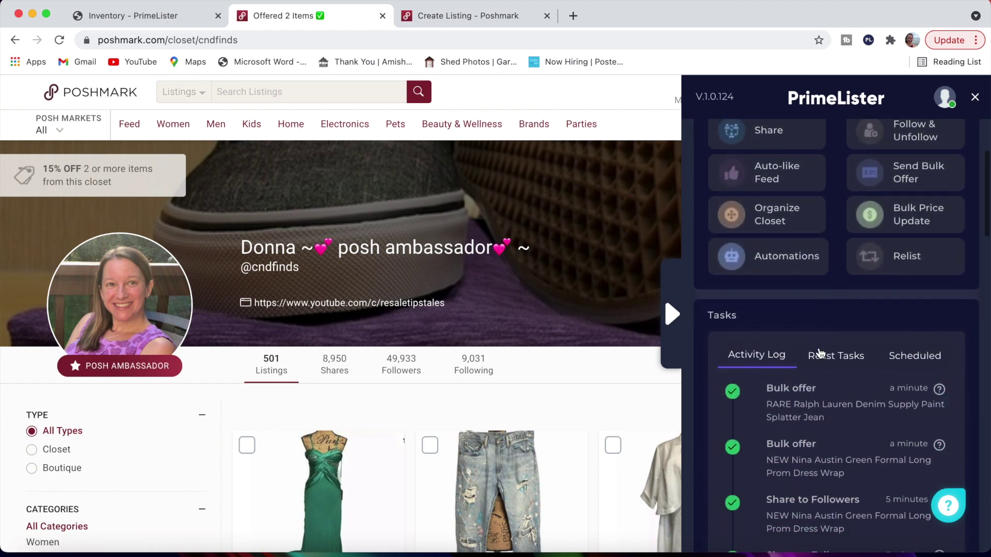
{"action": "scroll", "coordinate": [820, 354], "scroll_direction": "down", "scroll_amount": 3}
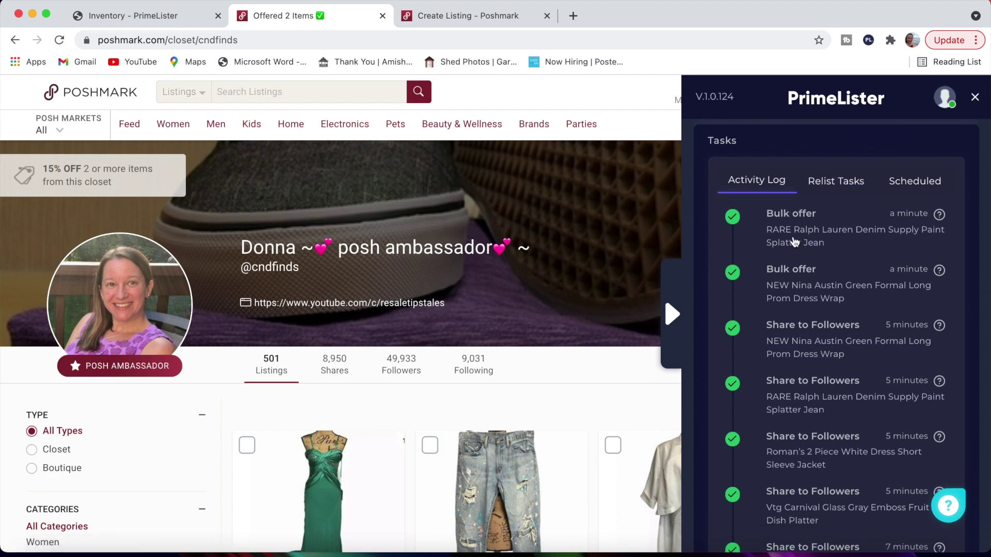
{"action": "scroll", "coordinate": [808, 429], "scroll_direction": "down", "scroll_amount": 5}
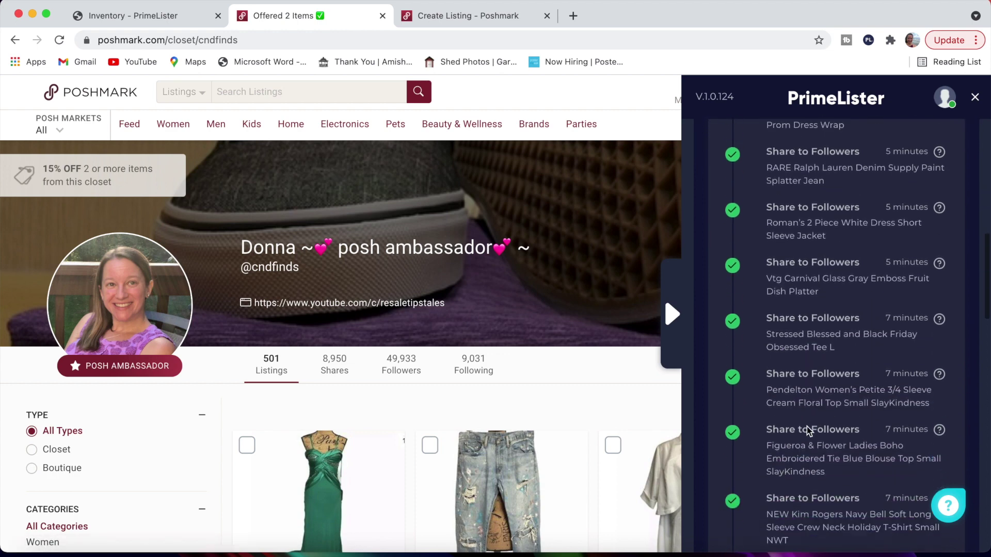
{"action": "scroll", "coordinate": [807, 426], "scroll_direction": "down", "scroll_amount": 4}
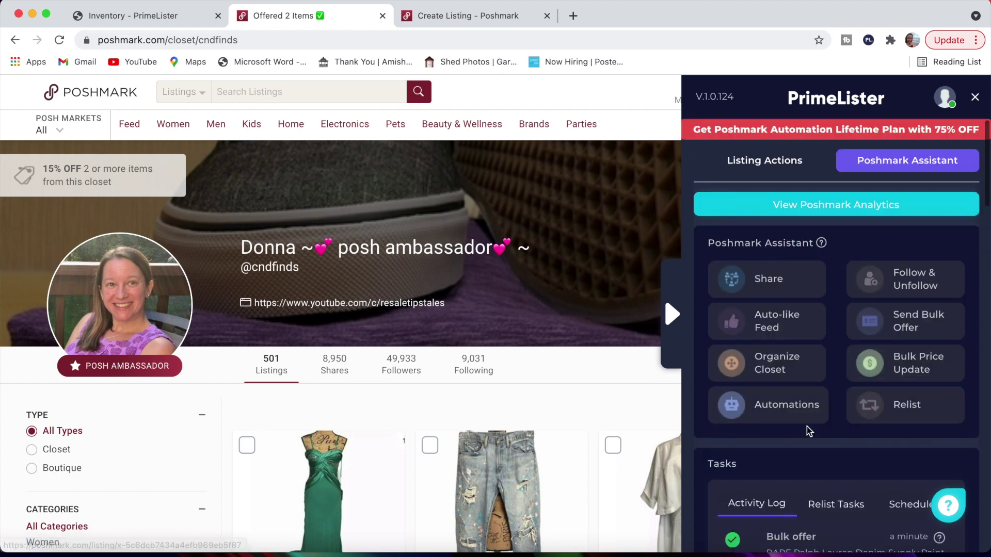
{"action": "scroll", "coordinate": [807, 426], "scroll_direction": "down", "scroll_amount": 5}
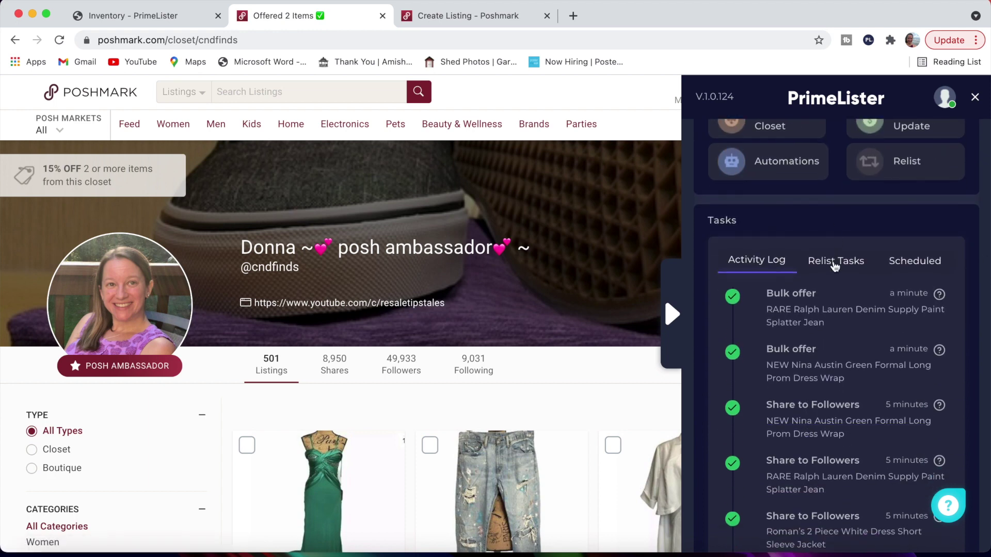
Check the in-progress white dress relist task and the empty Scheduled list, then reopen the Activity Log
{"action": "left_click", "coordinate": [835, 262]}
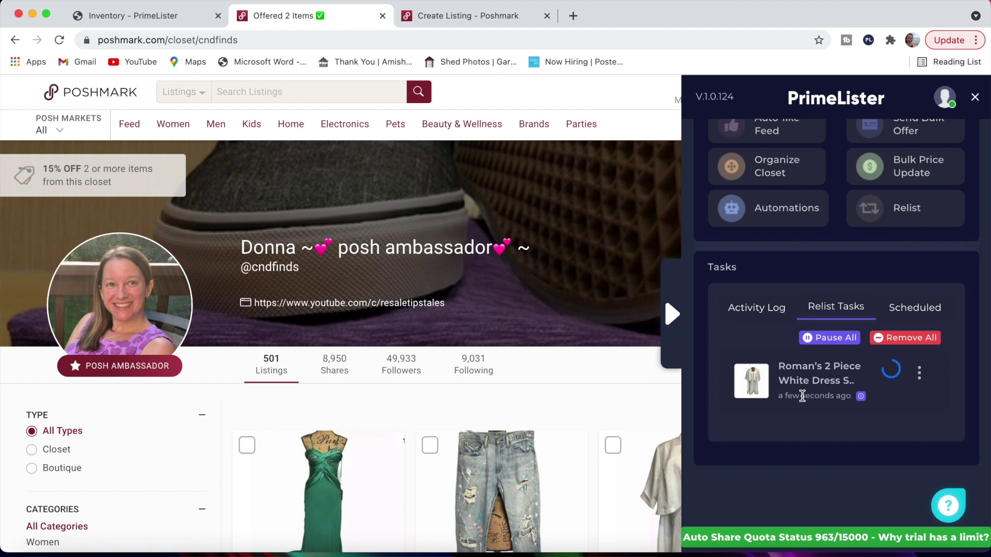
{"action": "left_click", "coordinate": [917, 316]}
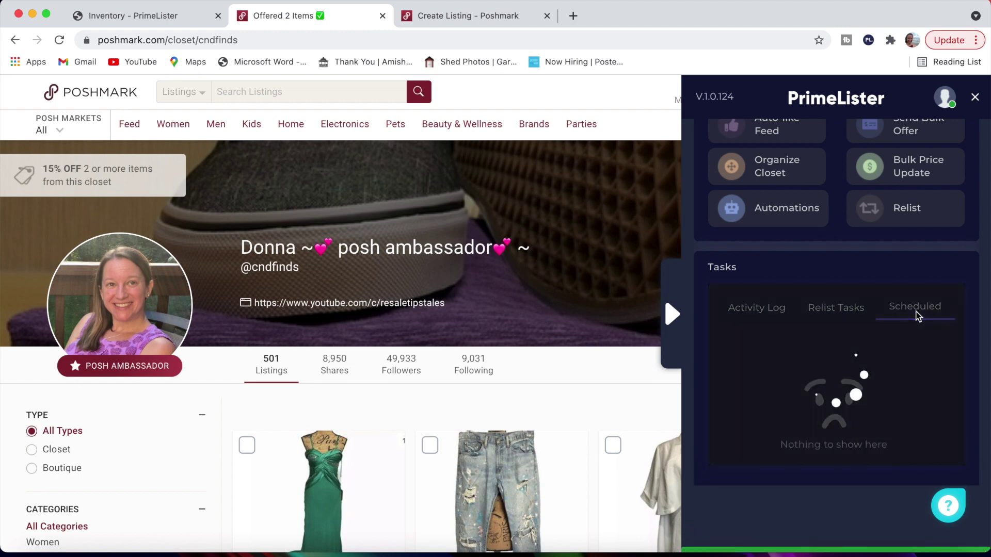
{"action": "left_click", "coordinate": [830, 315]}
{"action": "left_click", "coordinate": [772, 309]}
{"action": "scroll", "coordinate": [769, 316], "scroll_direction": "up", "scroll_amount": 4}
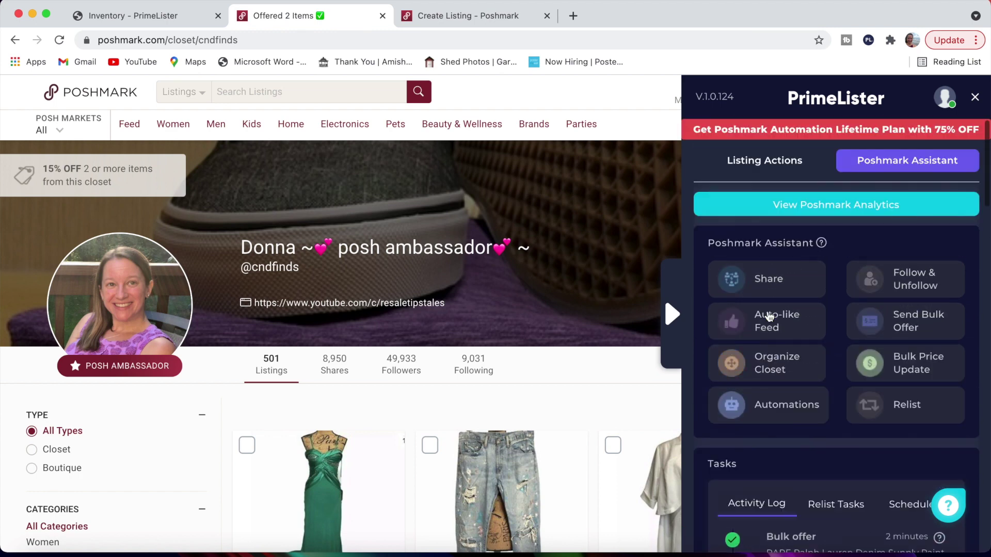